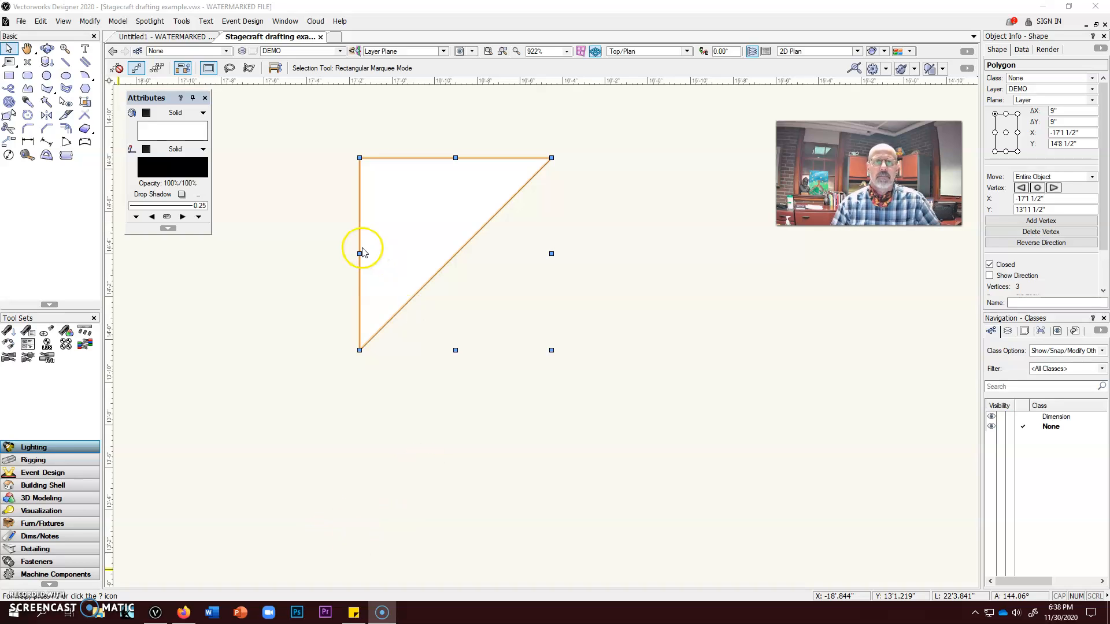
Create a new design layer named FRAME
click(340, 52)
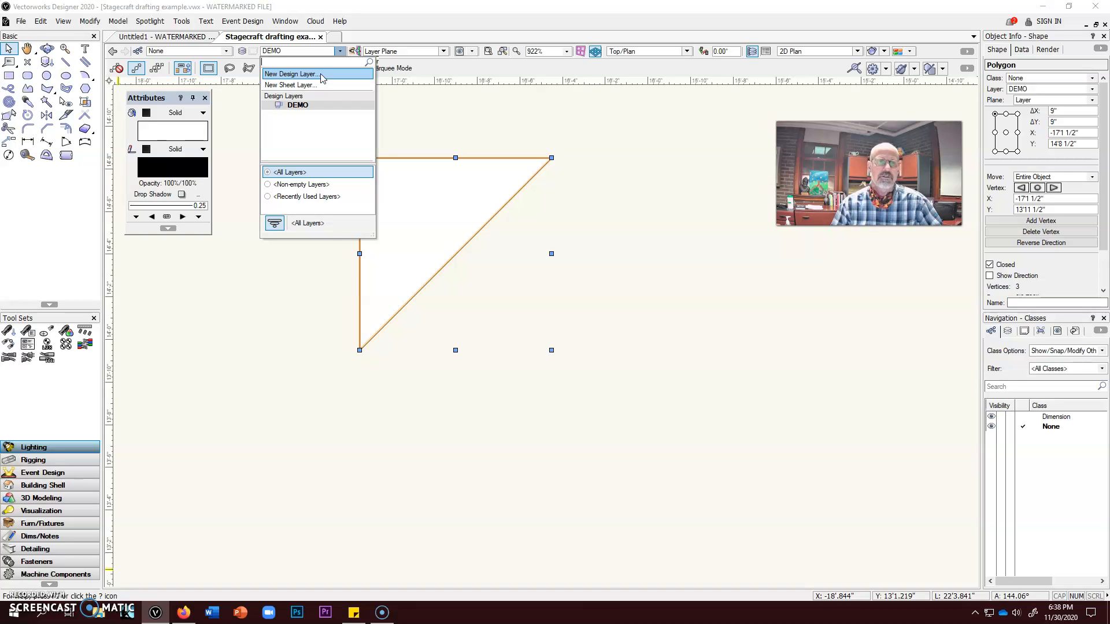
click(322, 76)
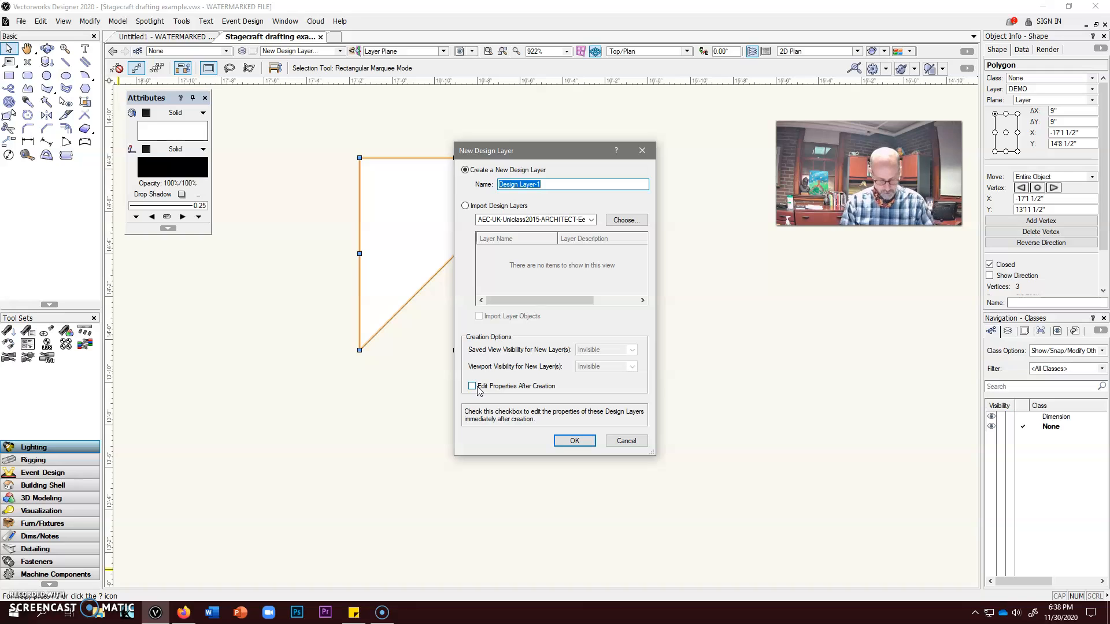
text(FRAME)
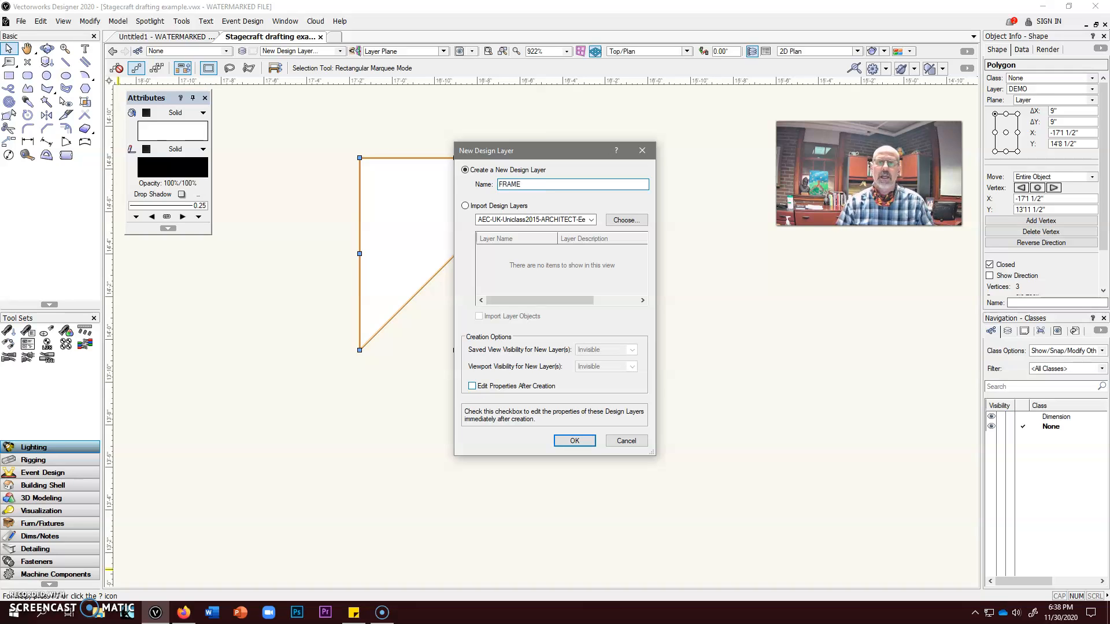
click(574, 441)
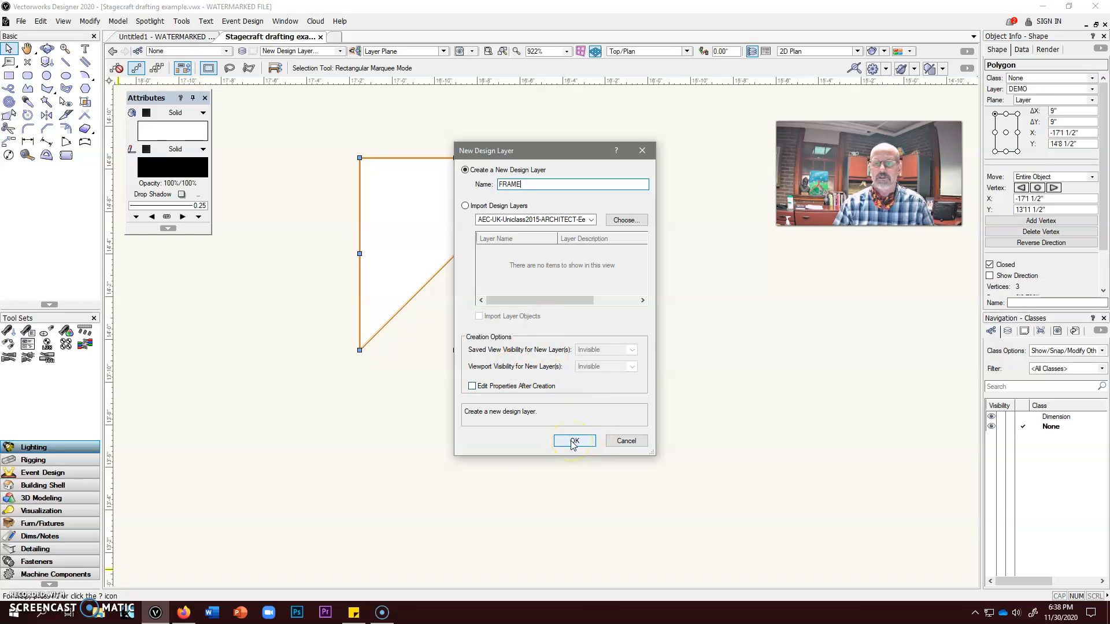
click(574, 442)
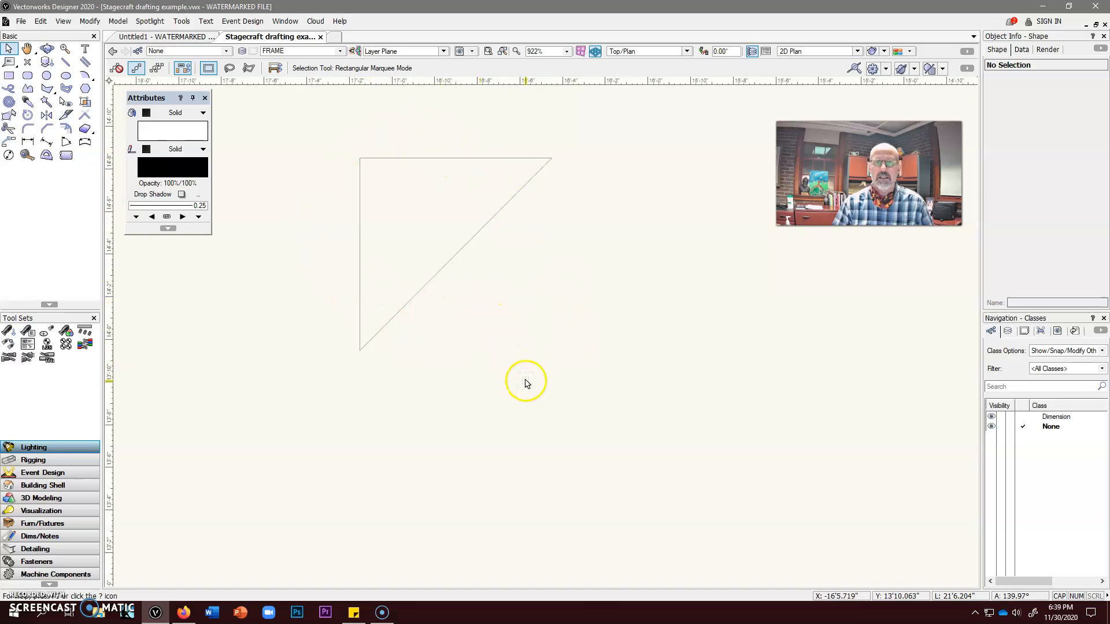
Set the layer options to Gray/Snap Others
click(63, 22)
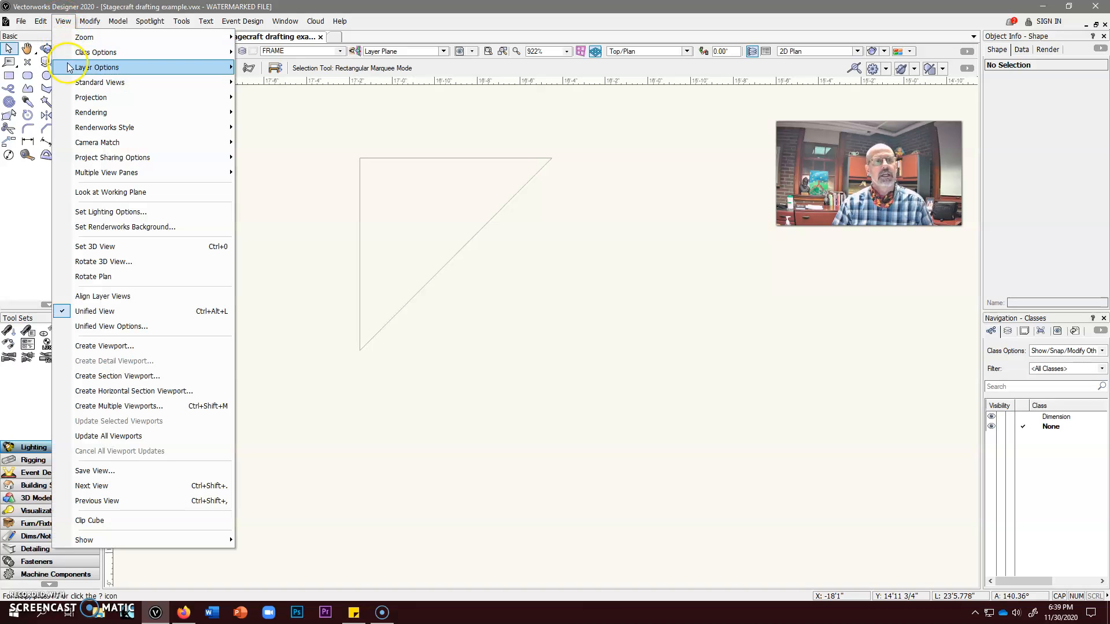
mouse_move(67, 67)
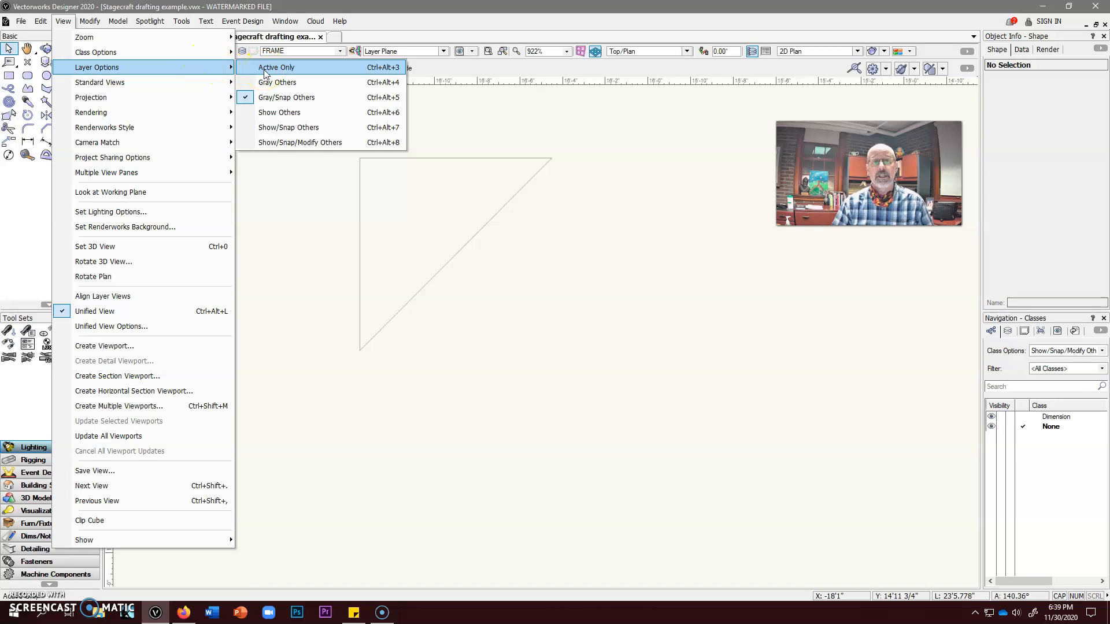
click(266, 116)
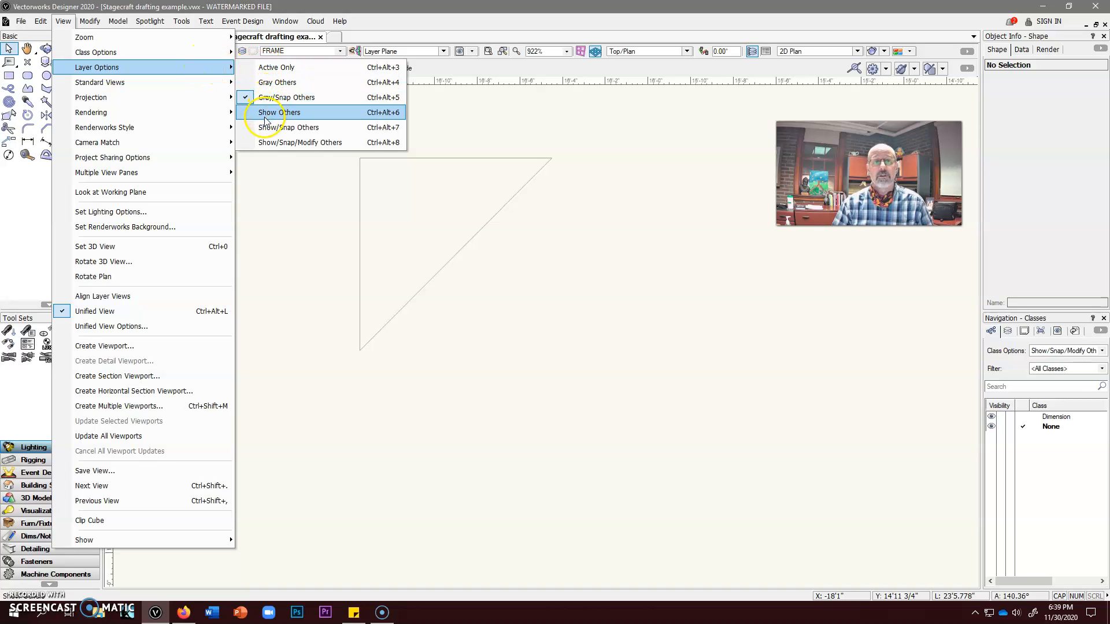
click(269, 120)
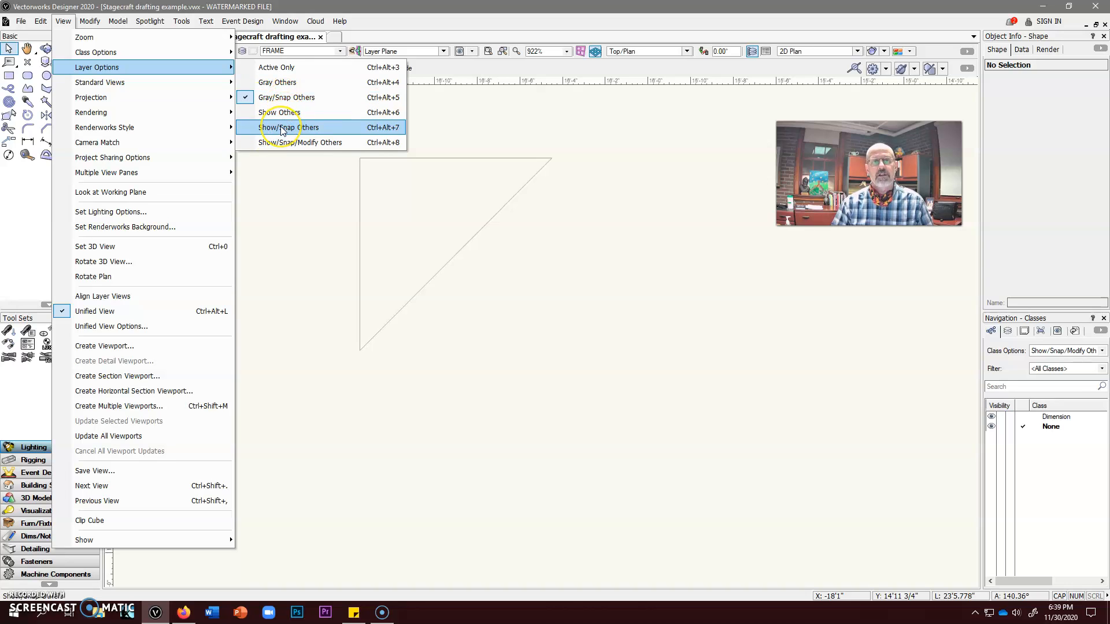
click(283, 144)
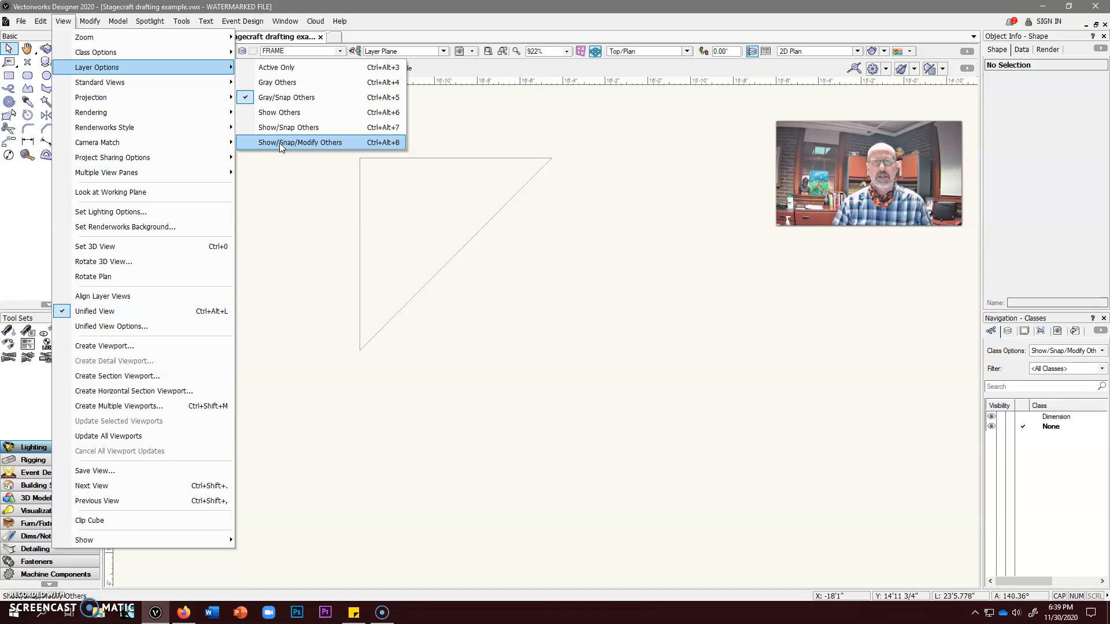
click(280, 99)
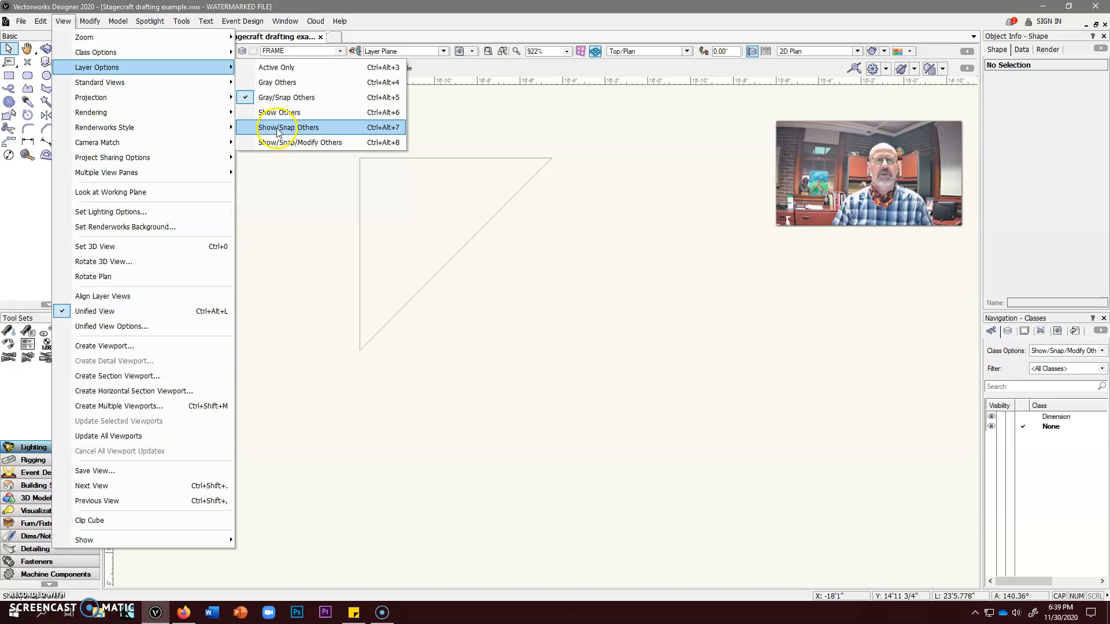
click(265, 100)
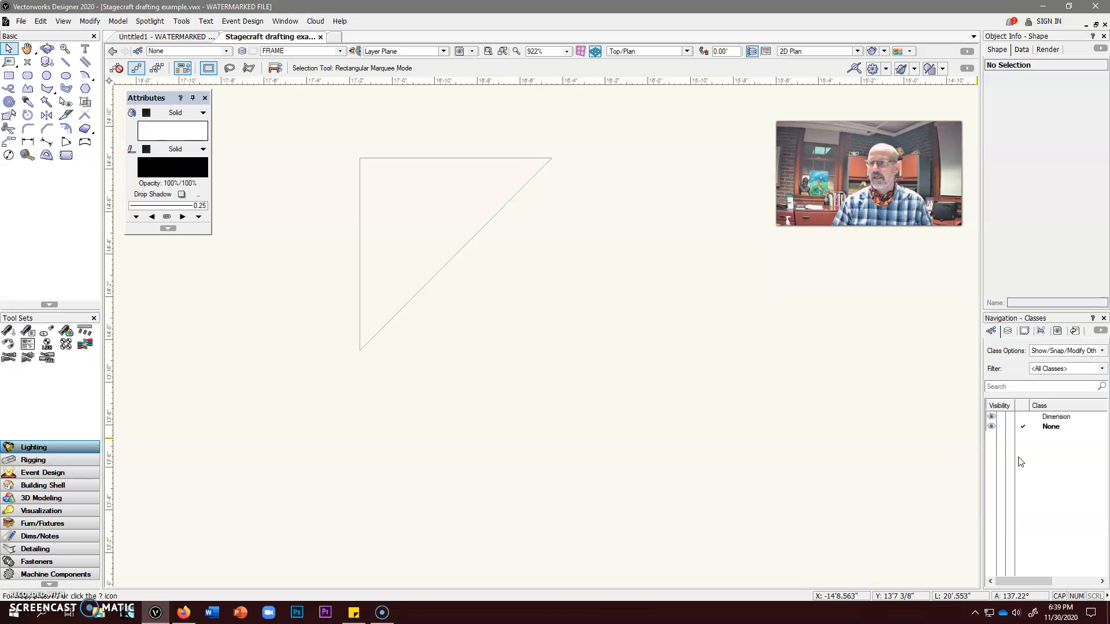
Hide the Navigation palette
click(283, 21)
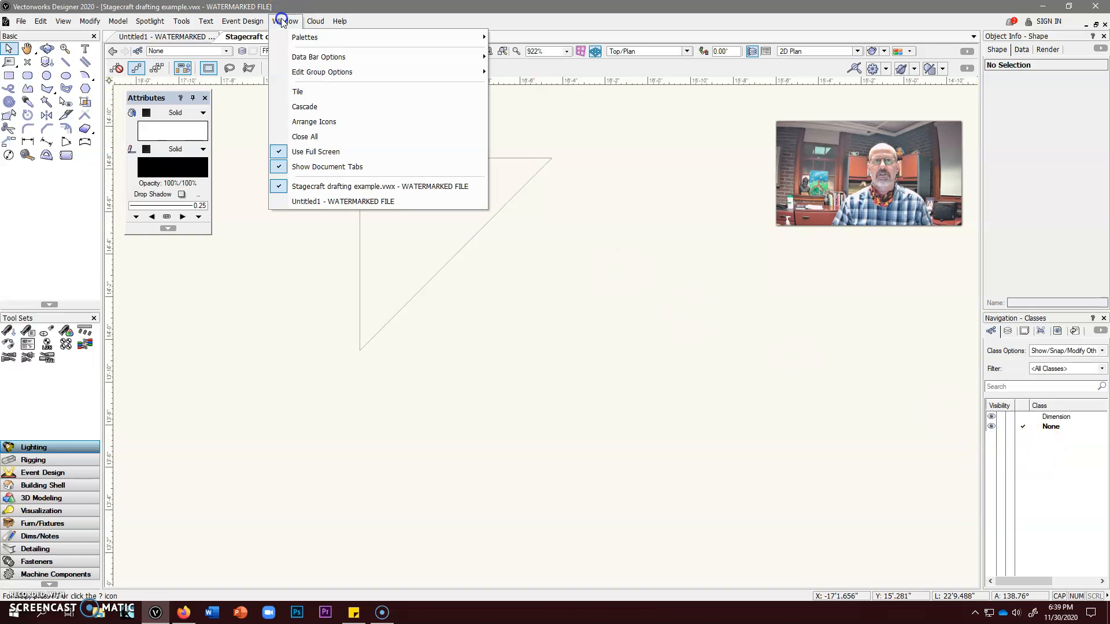
click(300, 38)
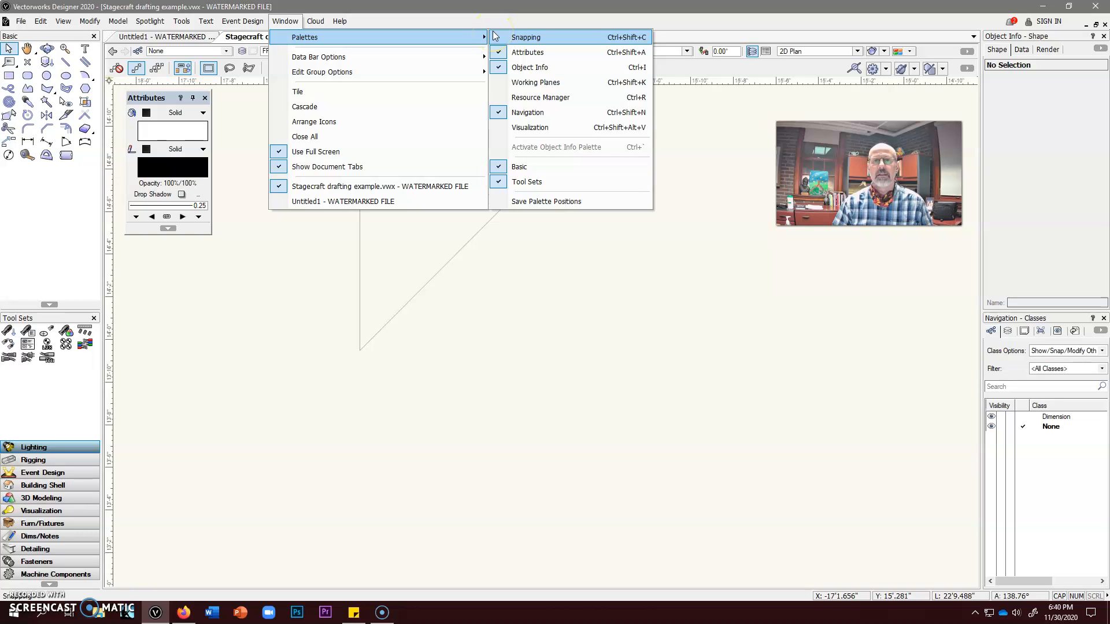
click(509, 114)
Show the Navigation palette again and display its list of design layers
click(282, 21)
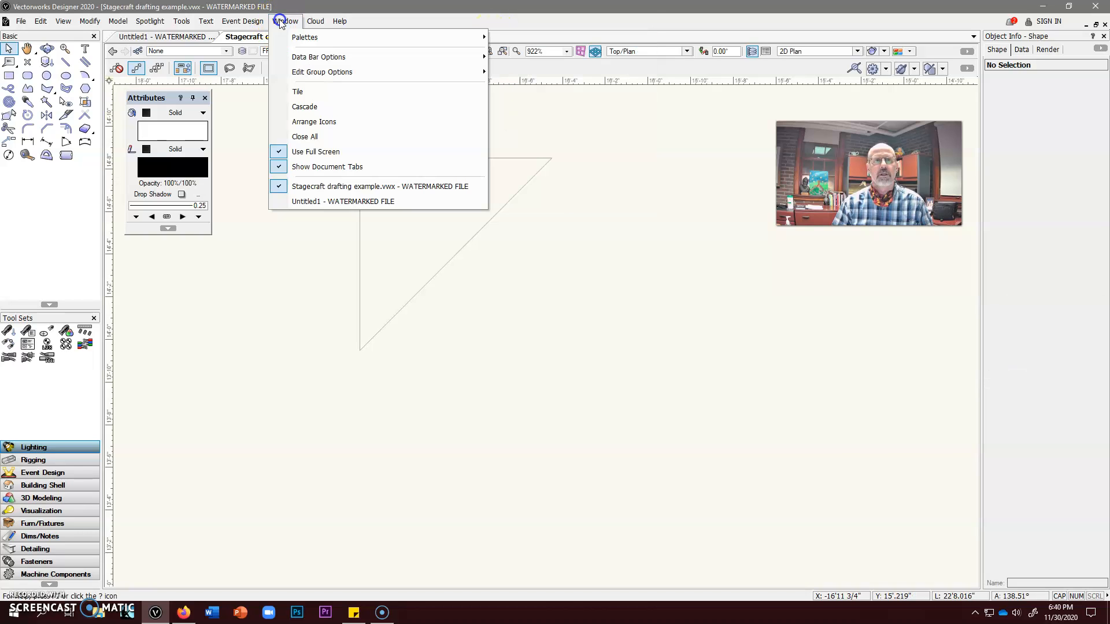
mouse_move(301, 38)
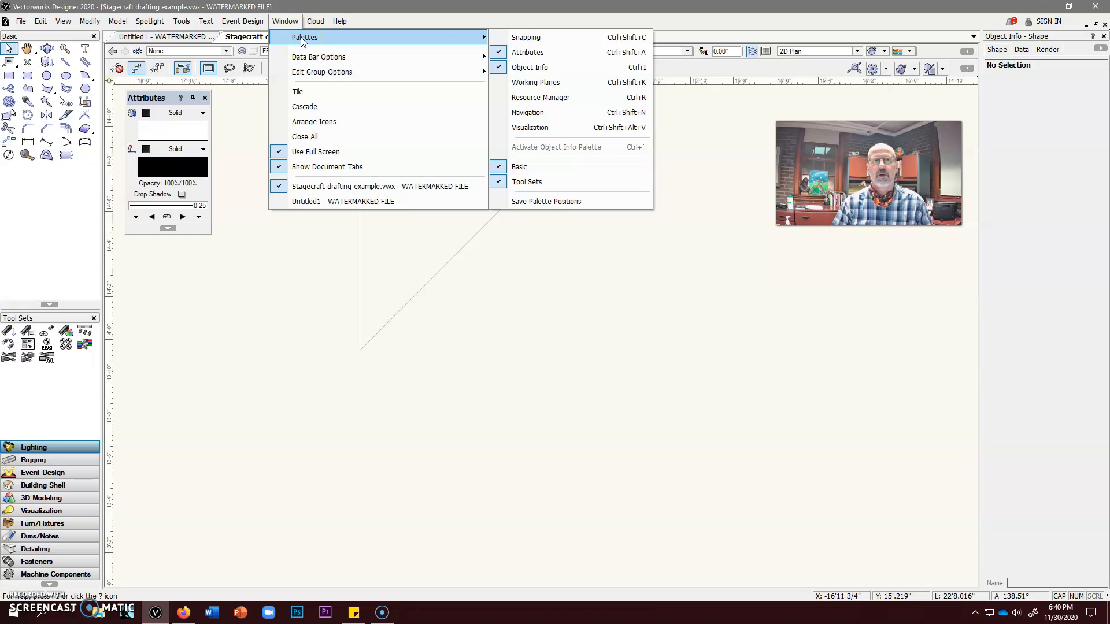
click(526, 128)
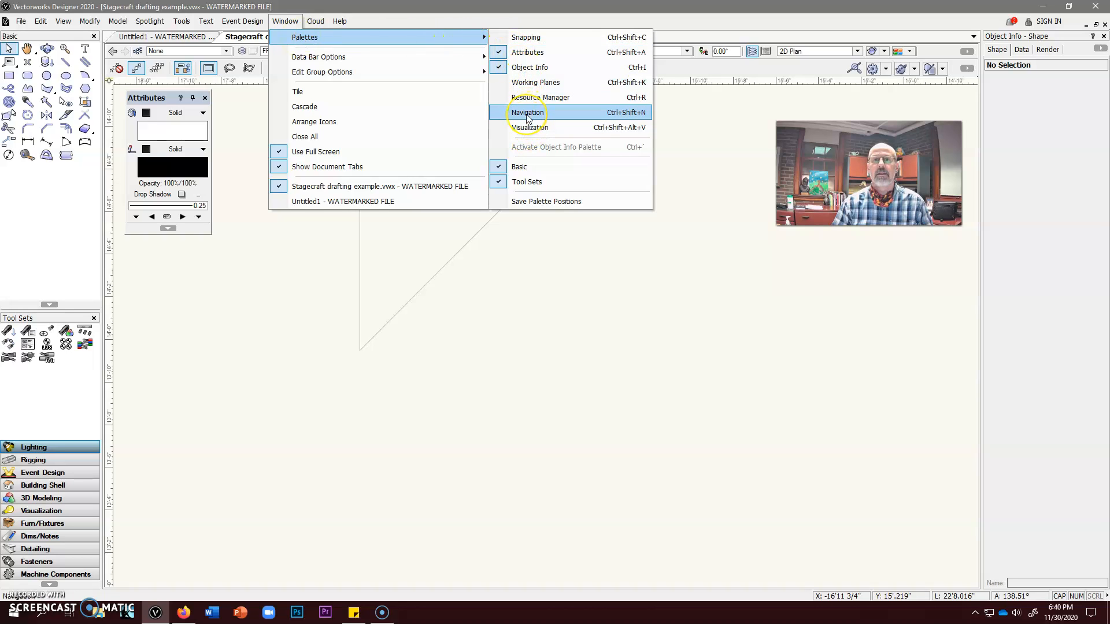
click(527, 114)
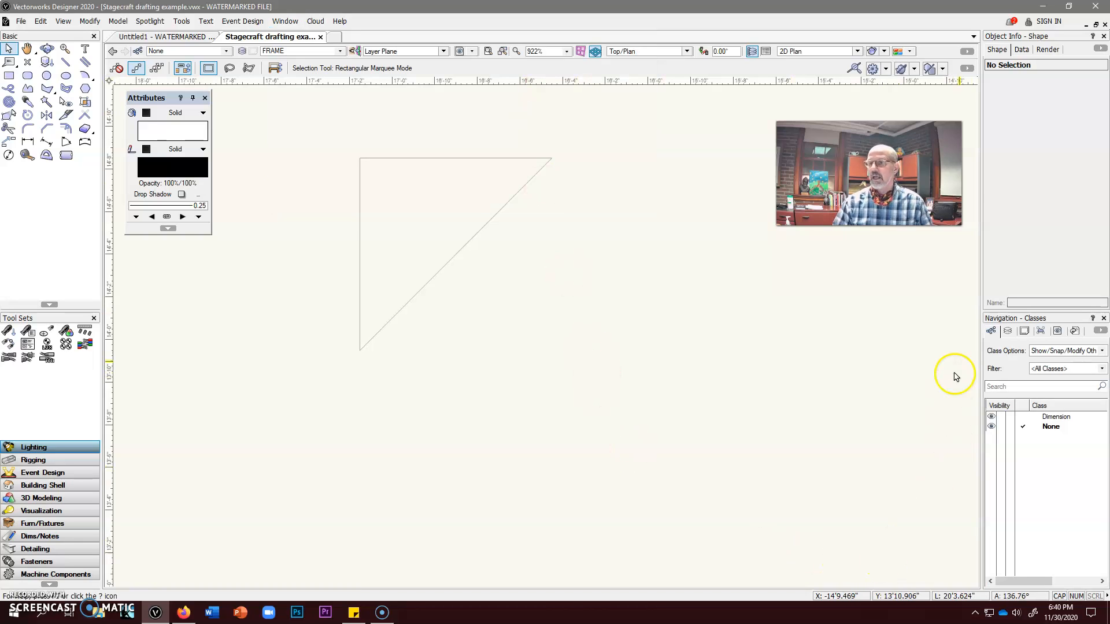
click(1009, 333)
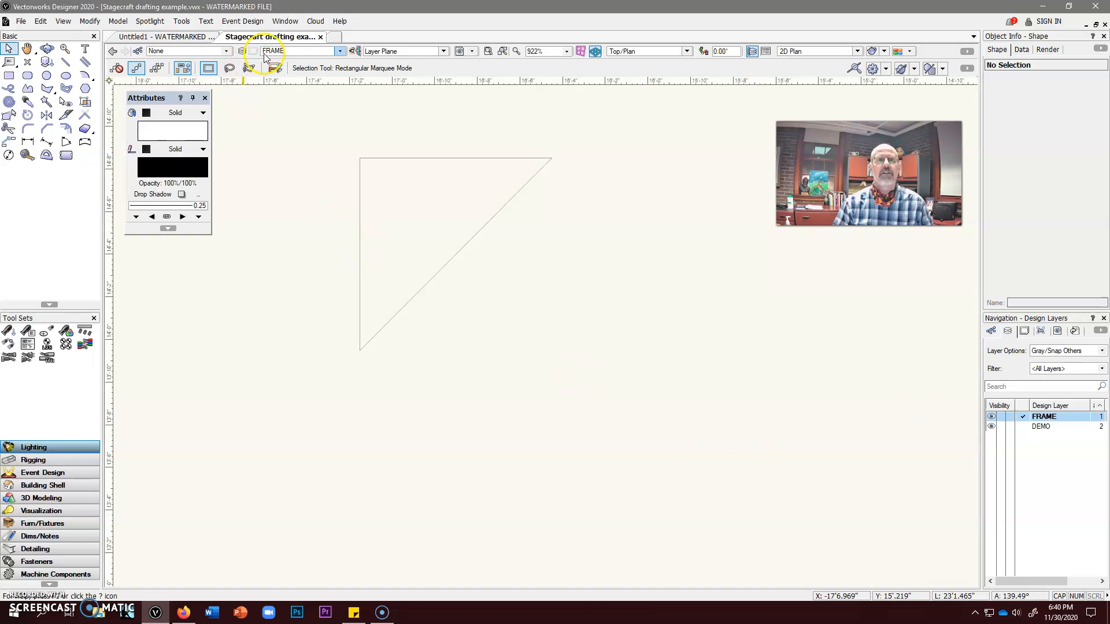
Create a new design layer named CORNERBLOCKS
click(341, 51)
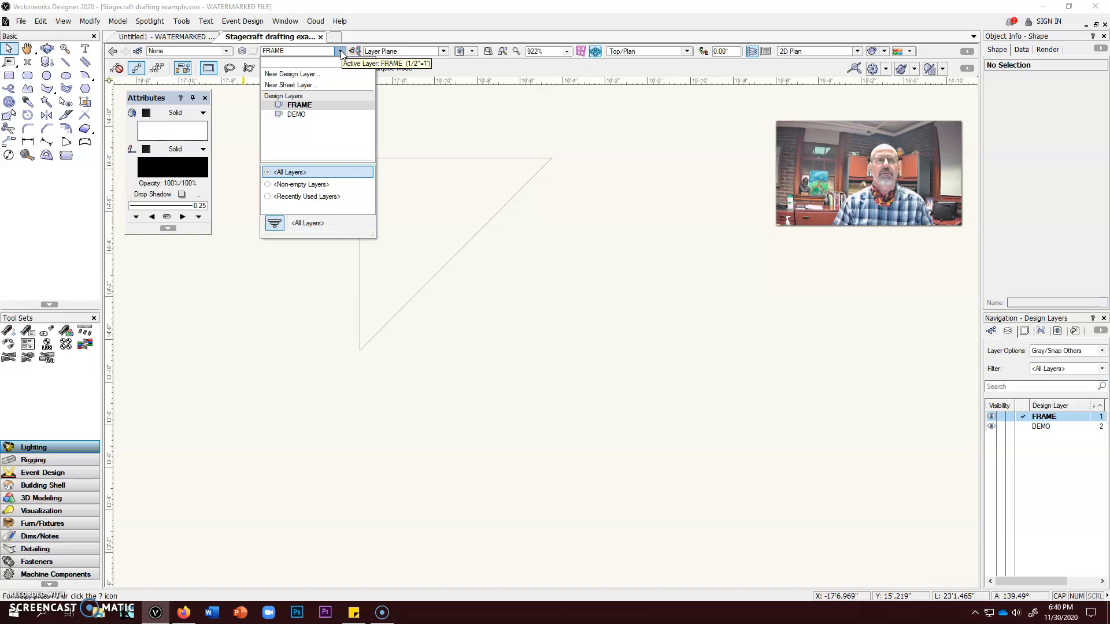
click(318, 79)
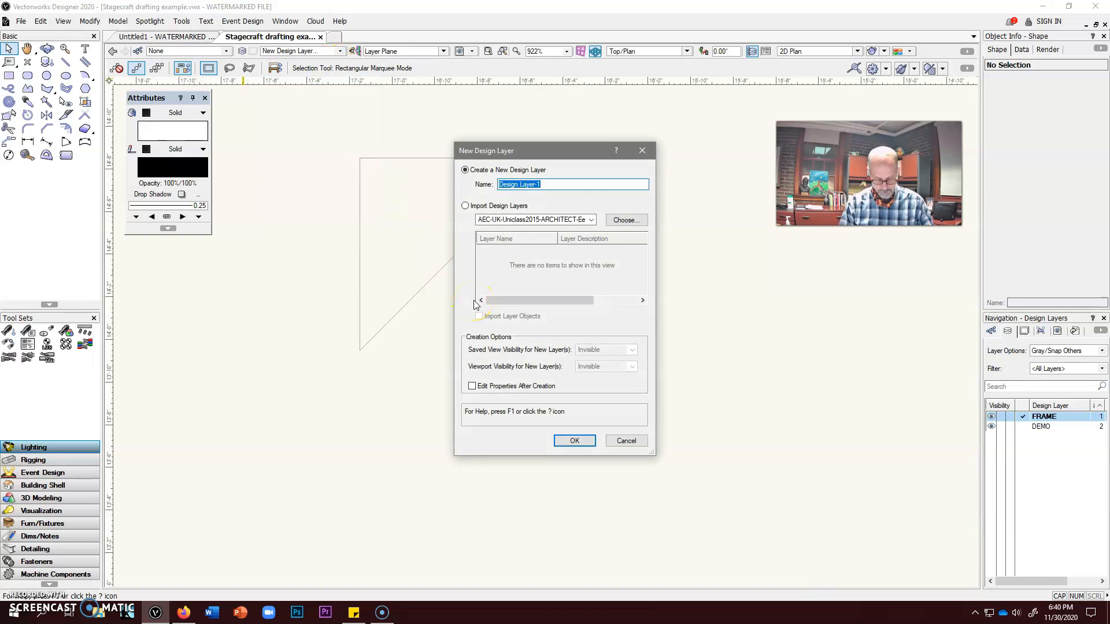
text(CORNERBLOCKS)
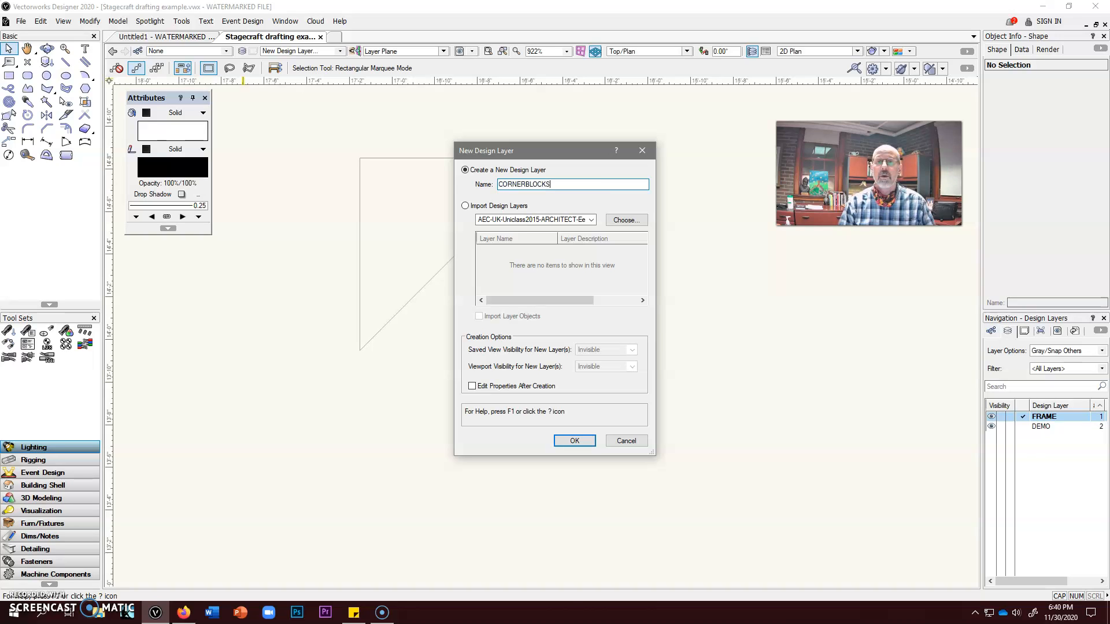
click(569, 440)
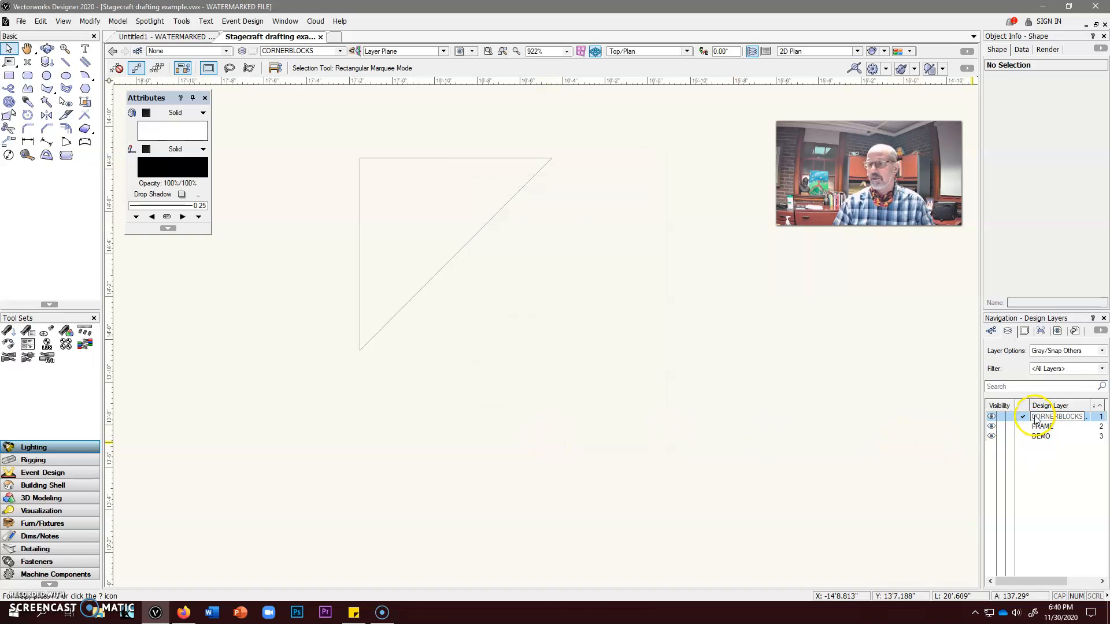
Make FRAME the active design layer and hide the DEMO layer
click(341, 51)
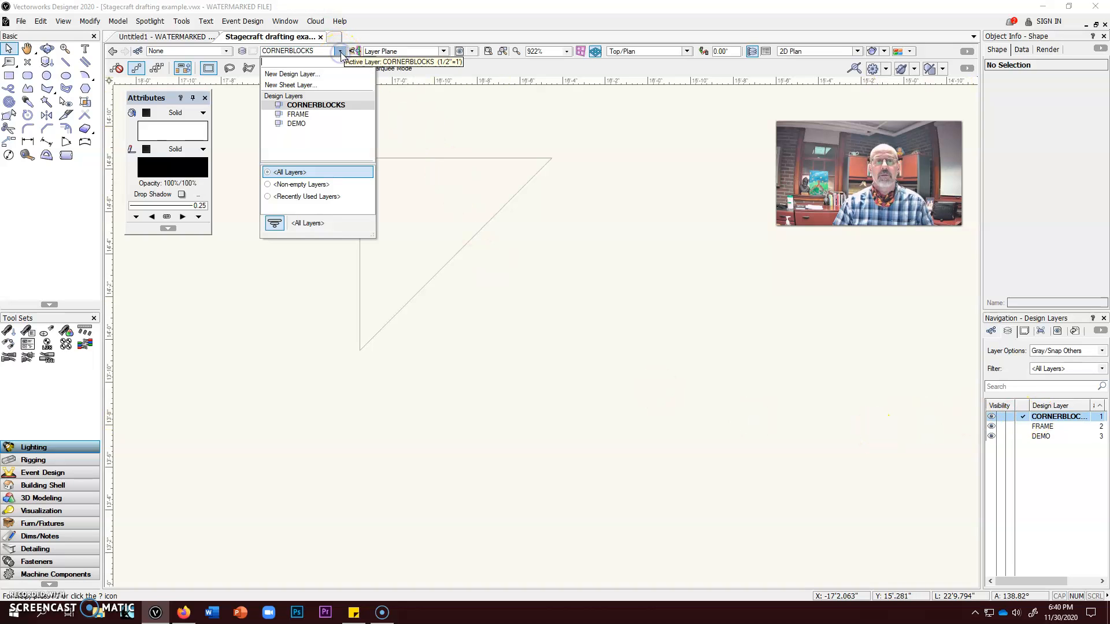
click(315, 118)
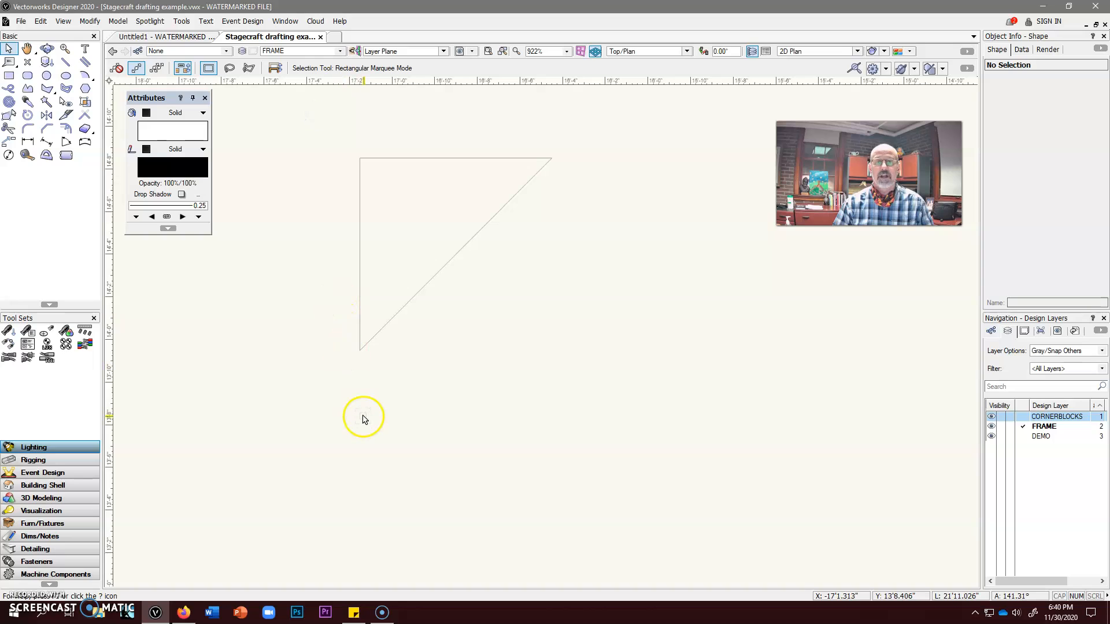
scroll(429, 422, down, 3)
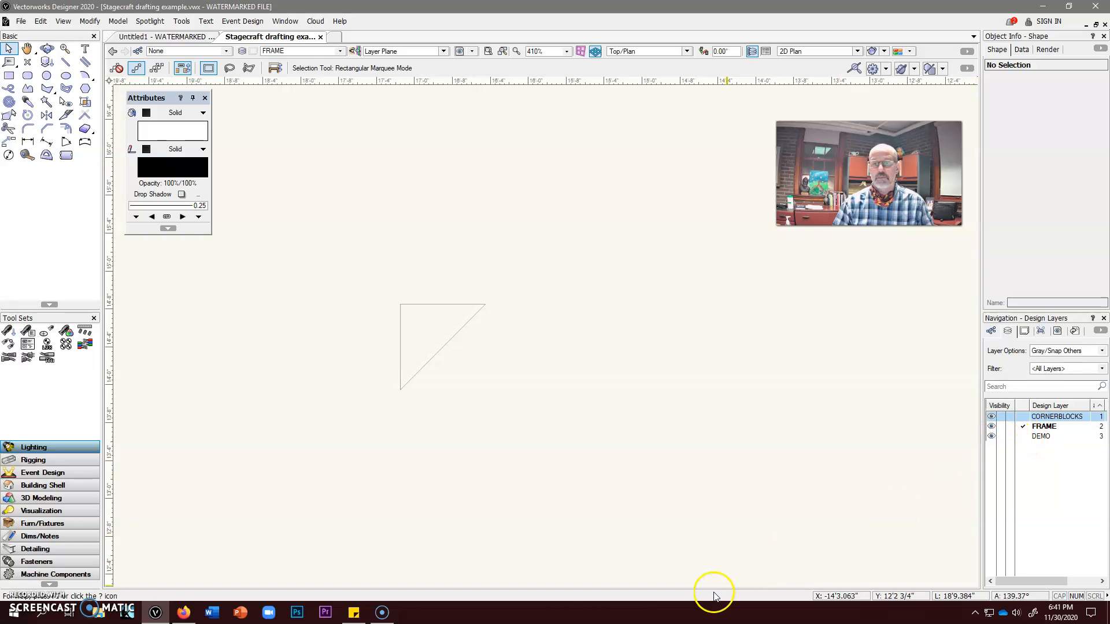
click(1001, 437)
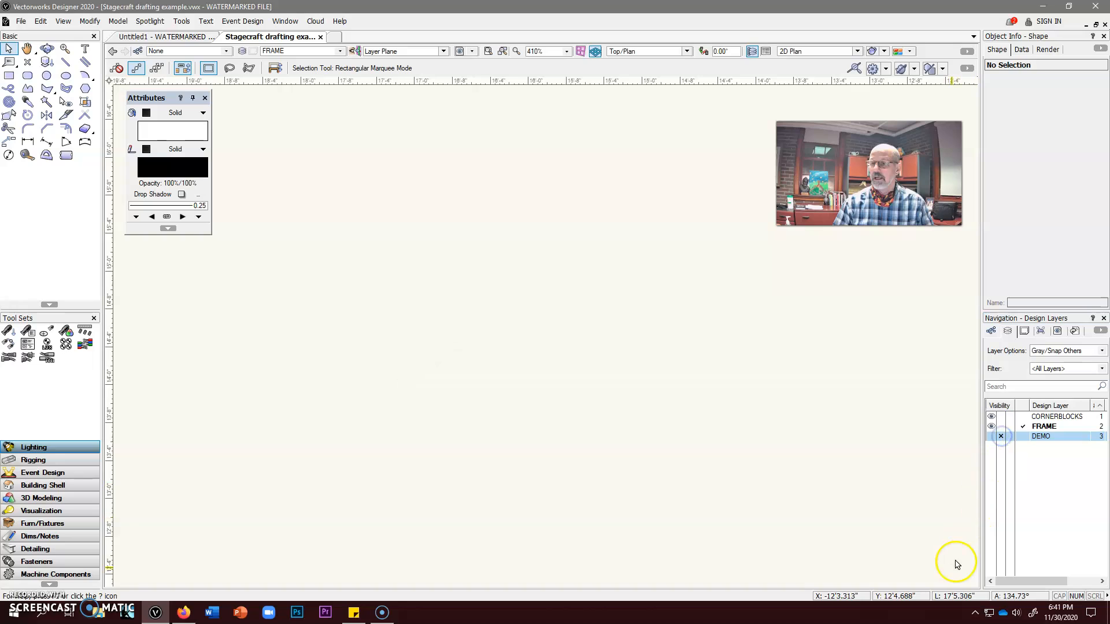
Try a center-to-corner square about 9'9" wide in the left half of the drawing area, and undo it
scroll(598, 427, down, 4)
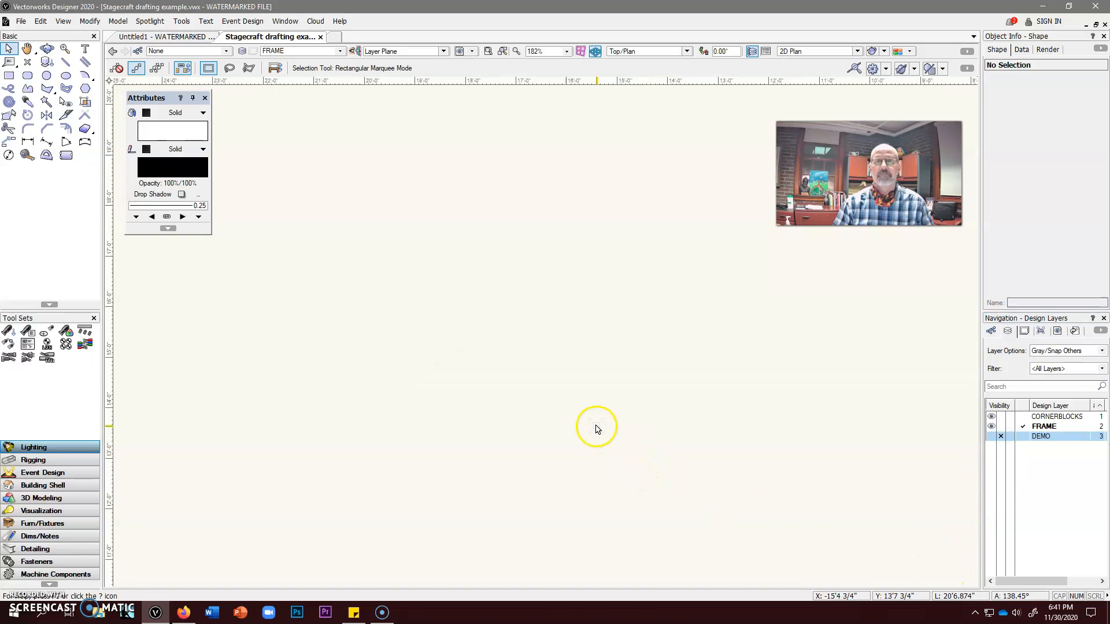
middle_drag(592, 410, 593, 410)
scroll(583, 345, down, 3)
middle_drag(583, 345, 404, 240)
scroll(371, 262, up, 1)
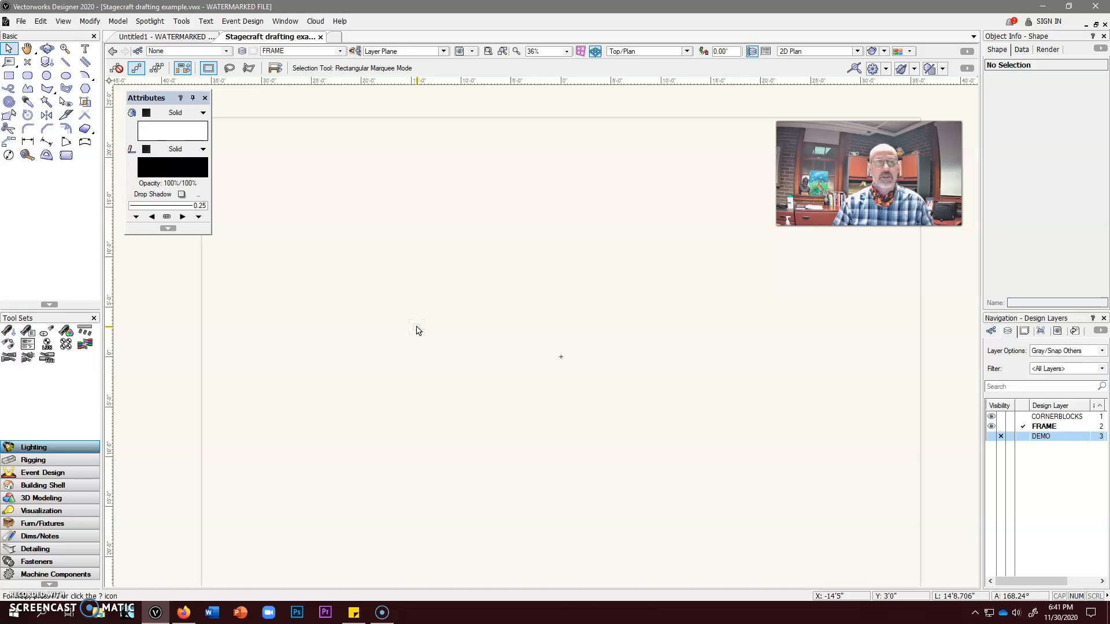
click(8, 75)
click(313, 281)
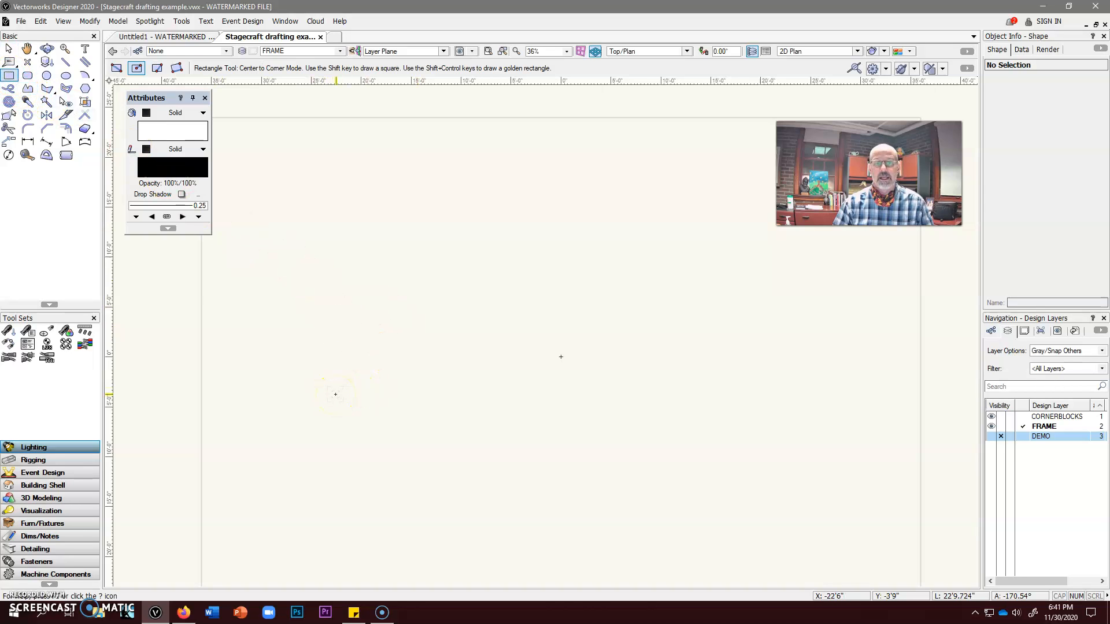
click(335, 394)
click(385, 345)
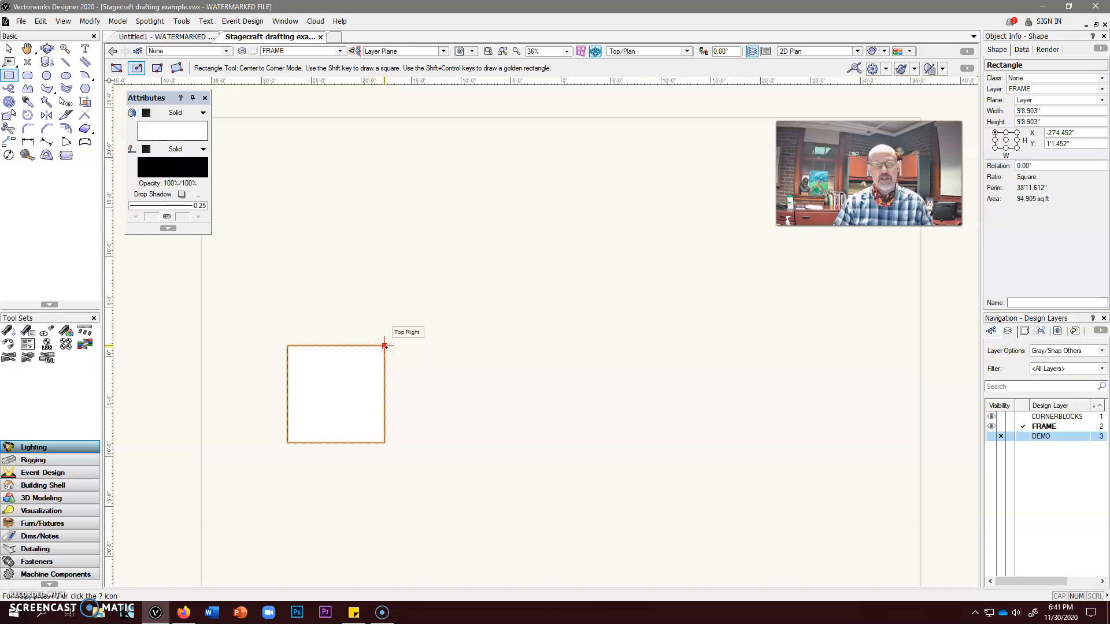
key(ctrl+z)
Draw a corner-to-corner rectangle 4' wide and 10' high in the left half of the drawing area
click(134, 70)
click(116, 67)
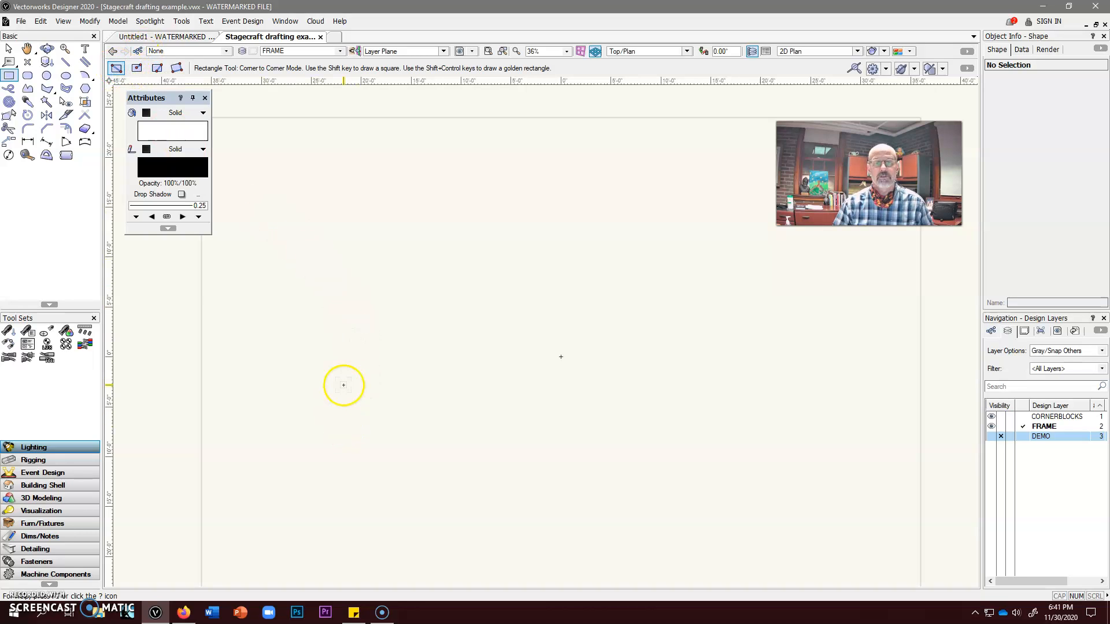
click(340, 379)
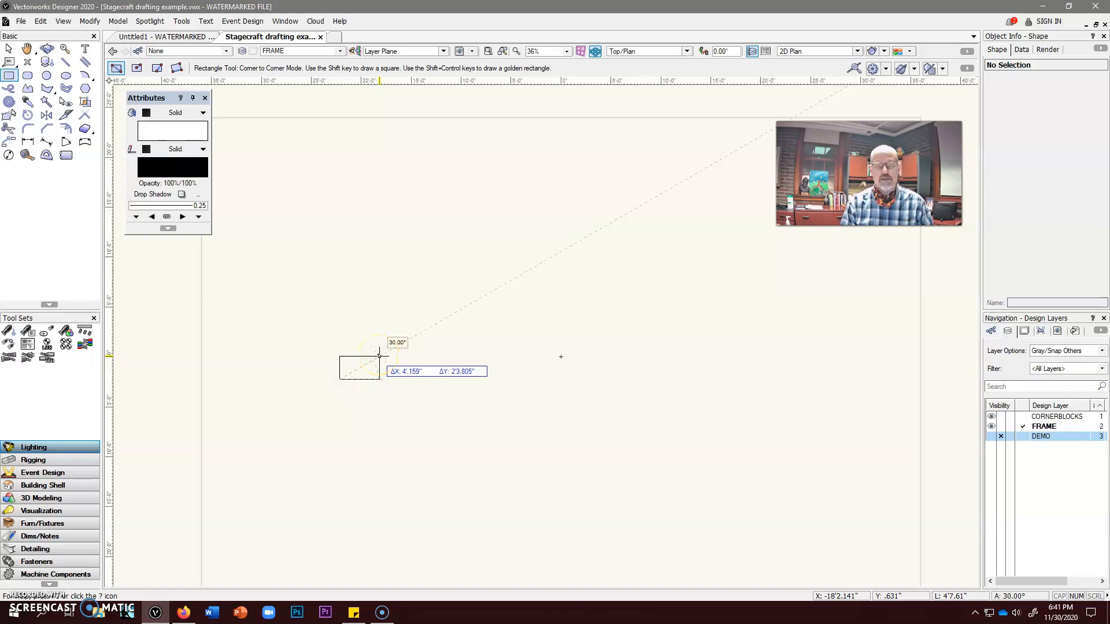
key(Tab)
text(4')
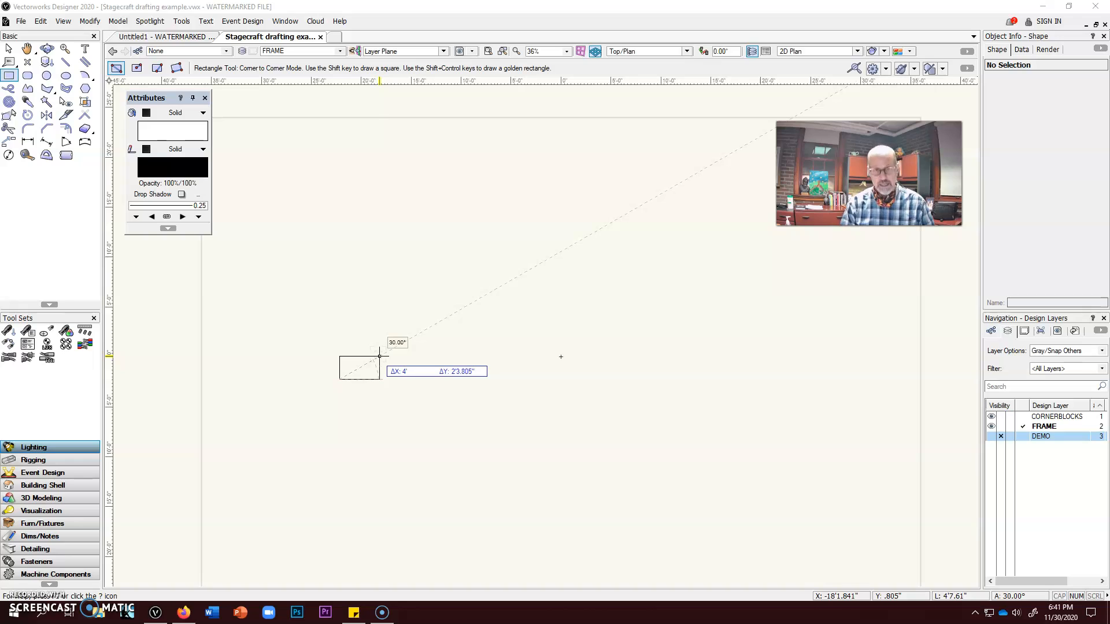
key(Tab)
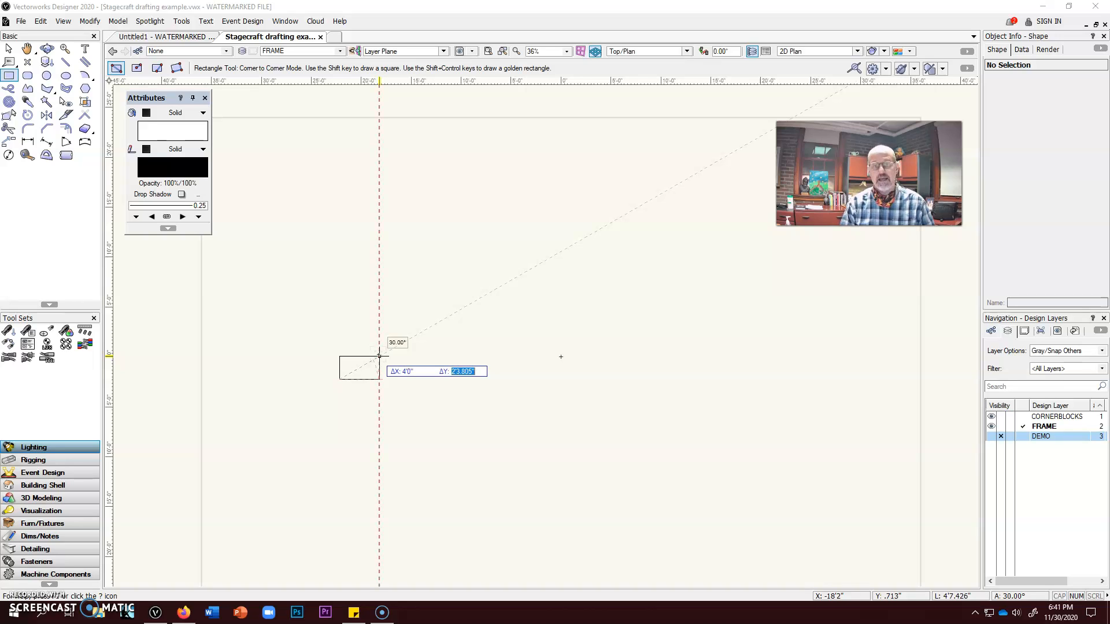
text(10)
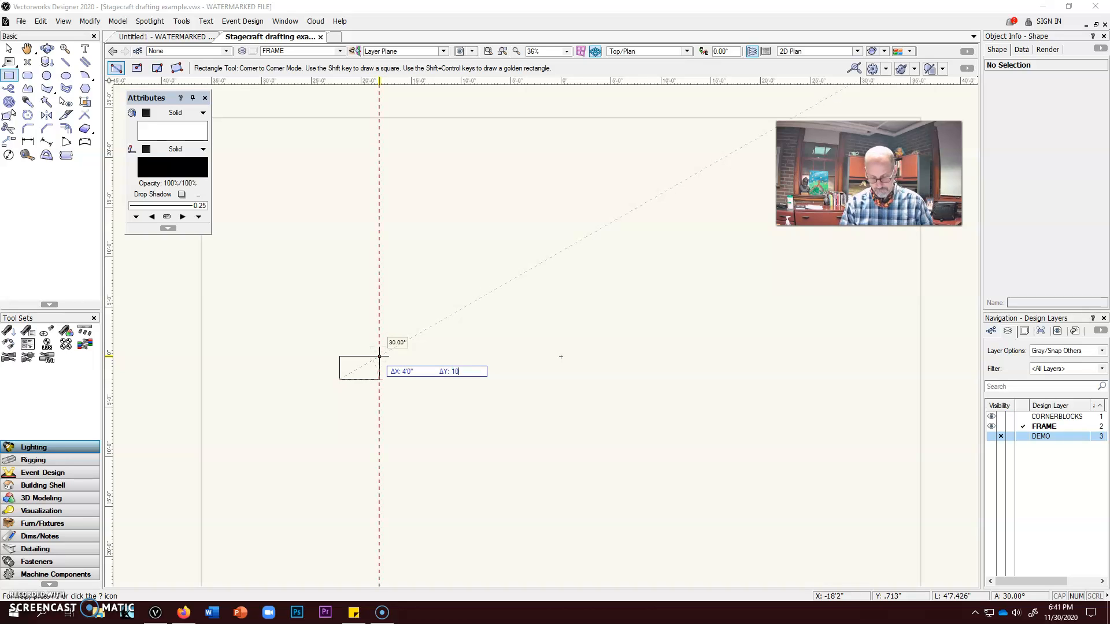
text(")
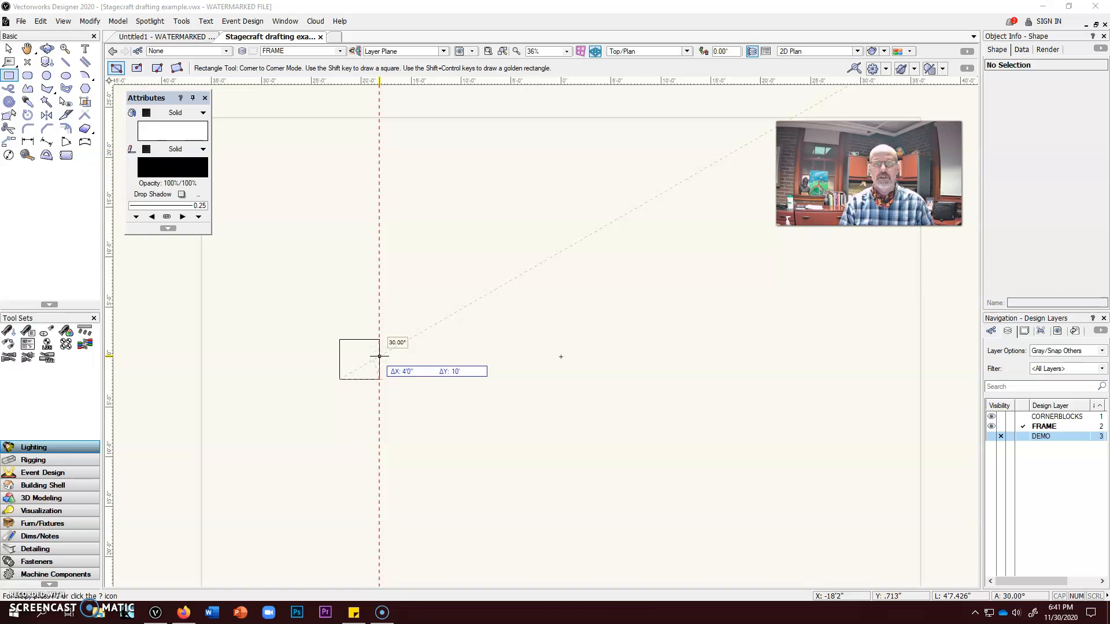
key(Tab)
key(Return)
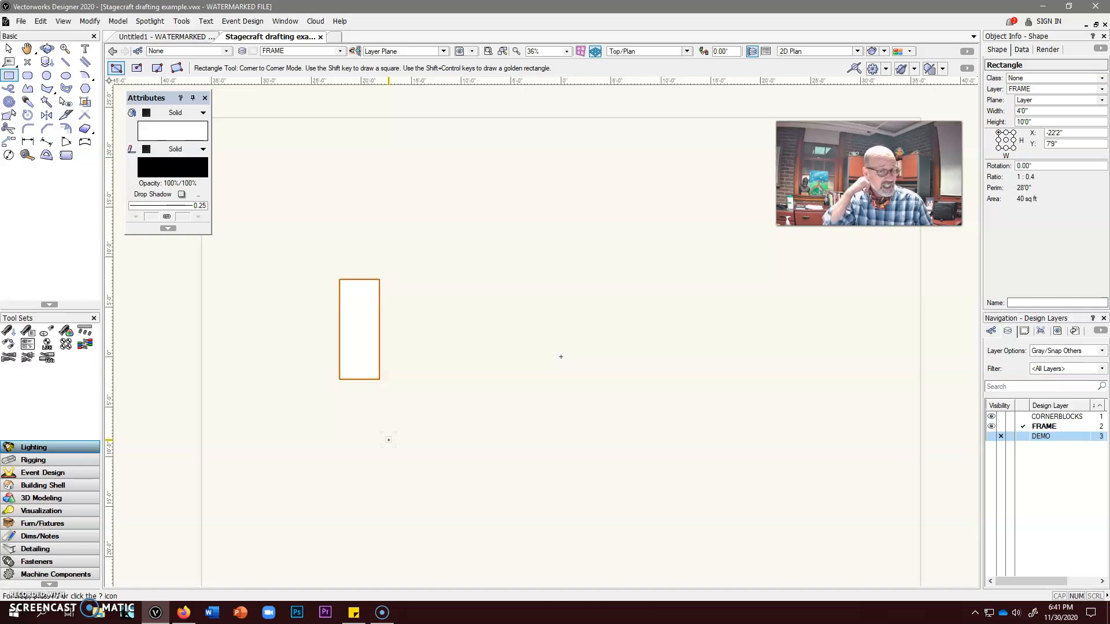
Configure the Double Line tool with a 3.5" separation and the Create Polygons option
scroll(358, 330, up, 3)
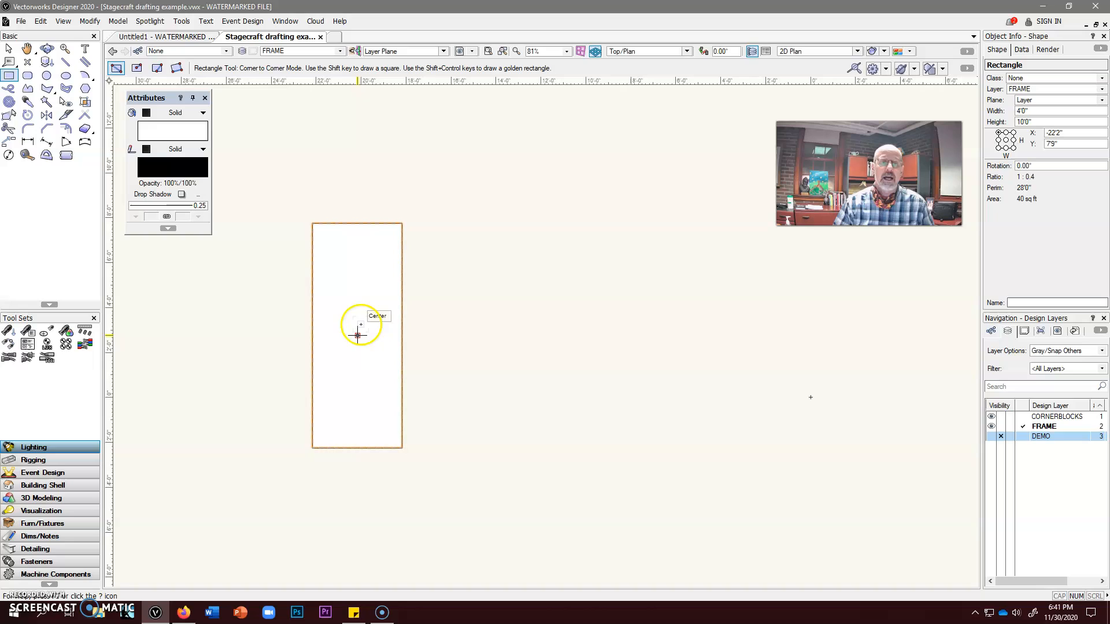
click(84, 62)
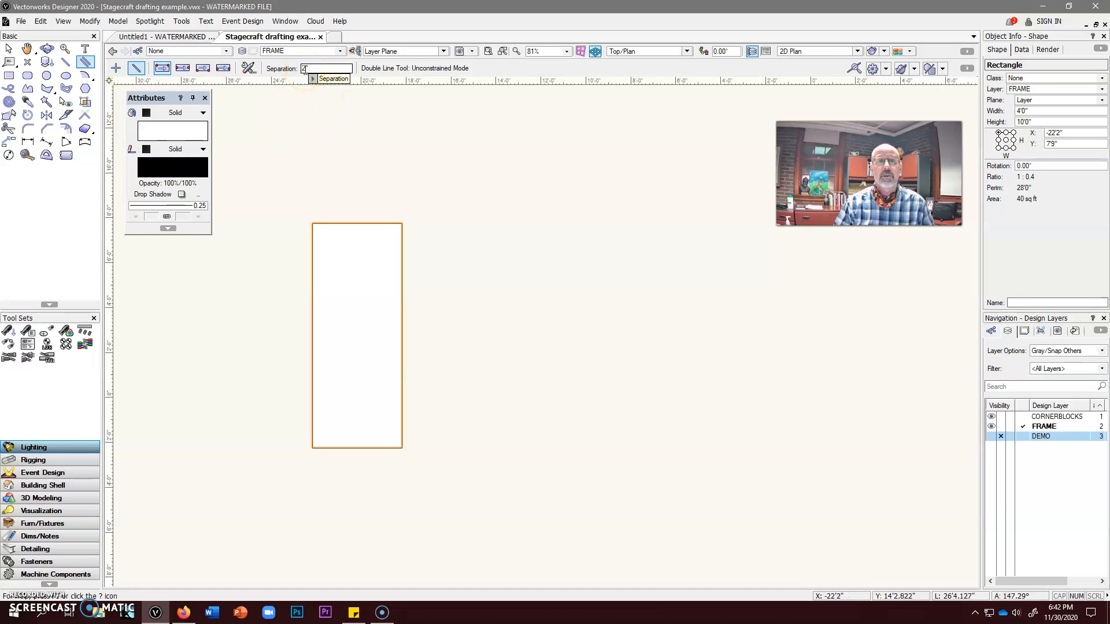
click(339, 138)
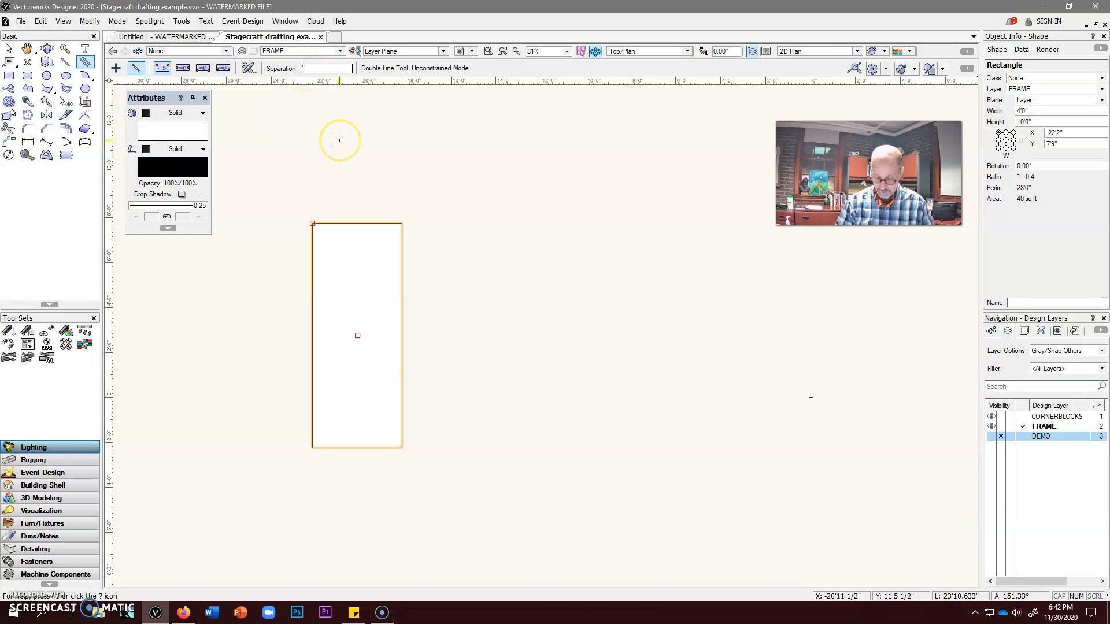
text(.5)
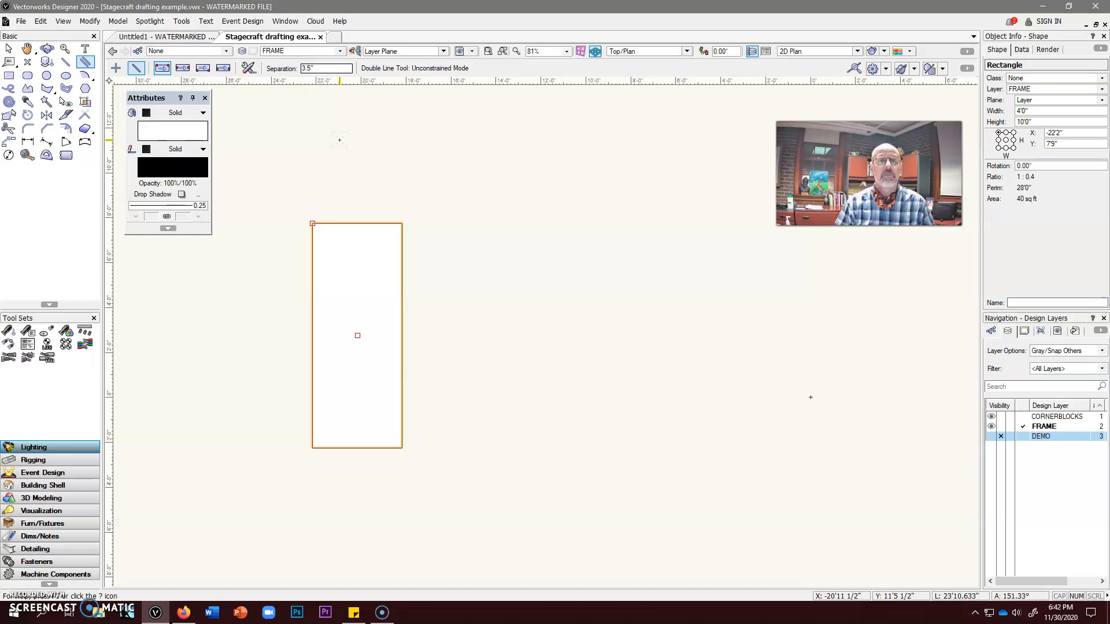
click(236, 81)
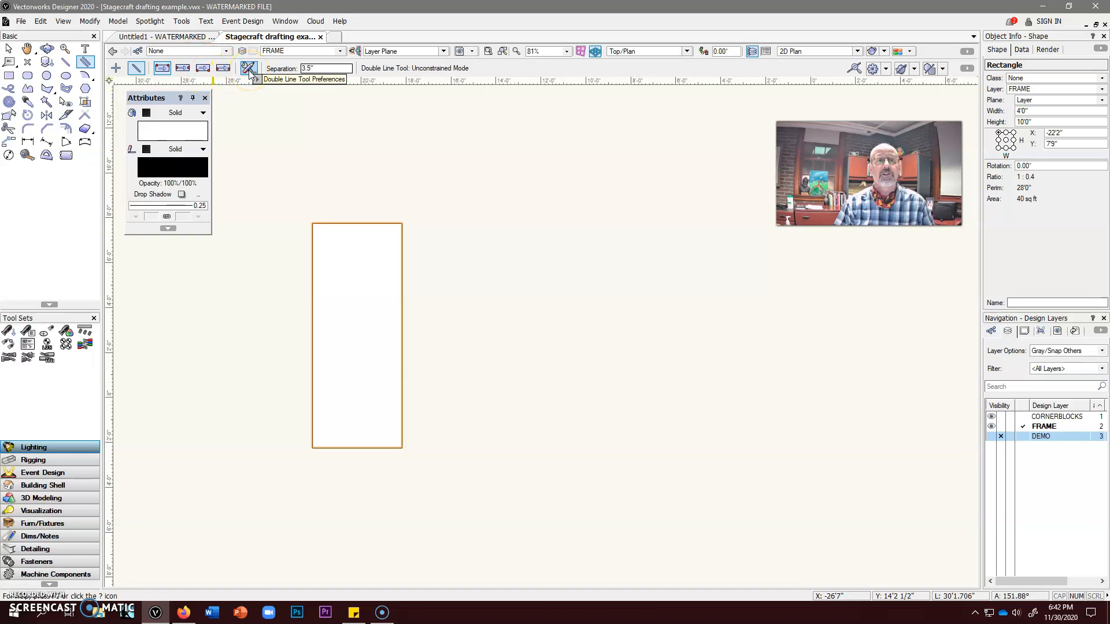
click(248, 69)
click(517, 286)
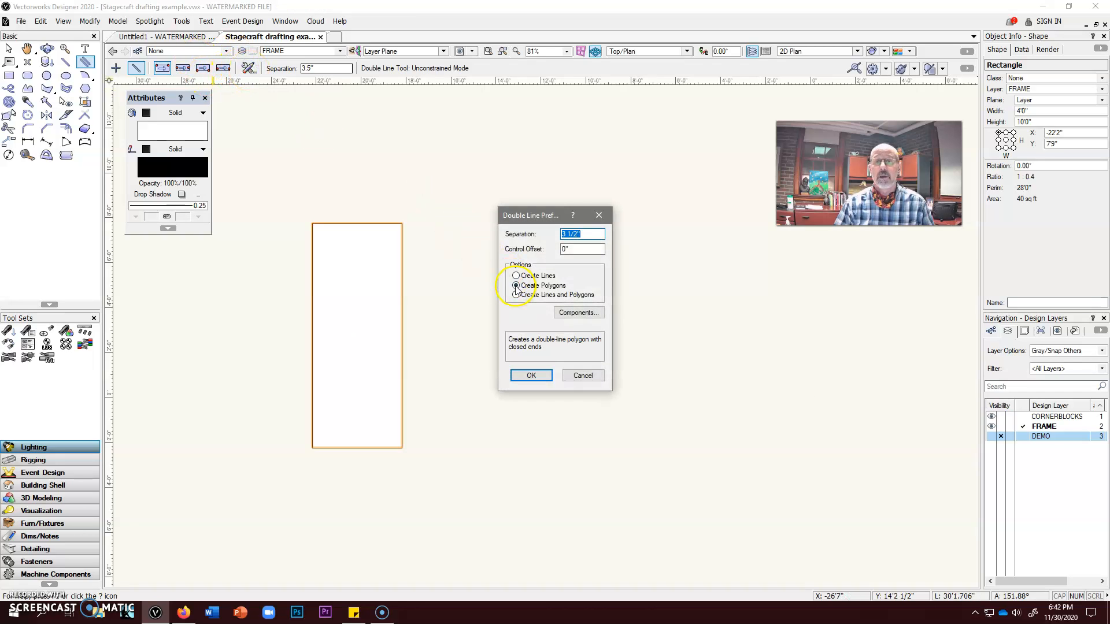
click(531, 375)
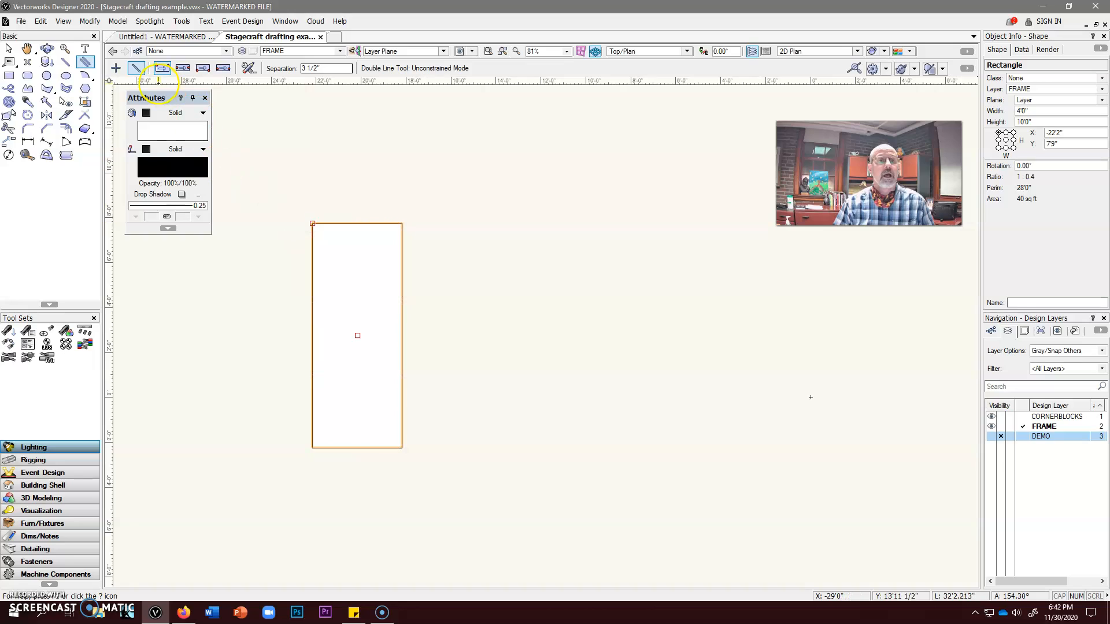
Draw the top rail as a double-line polygon inside the rectangle, from its top-left corner to its top-right corner
click(164, 68)
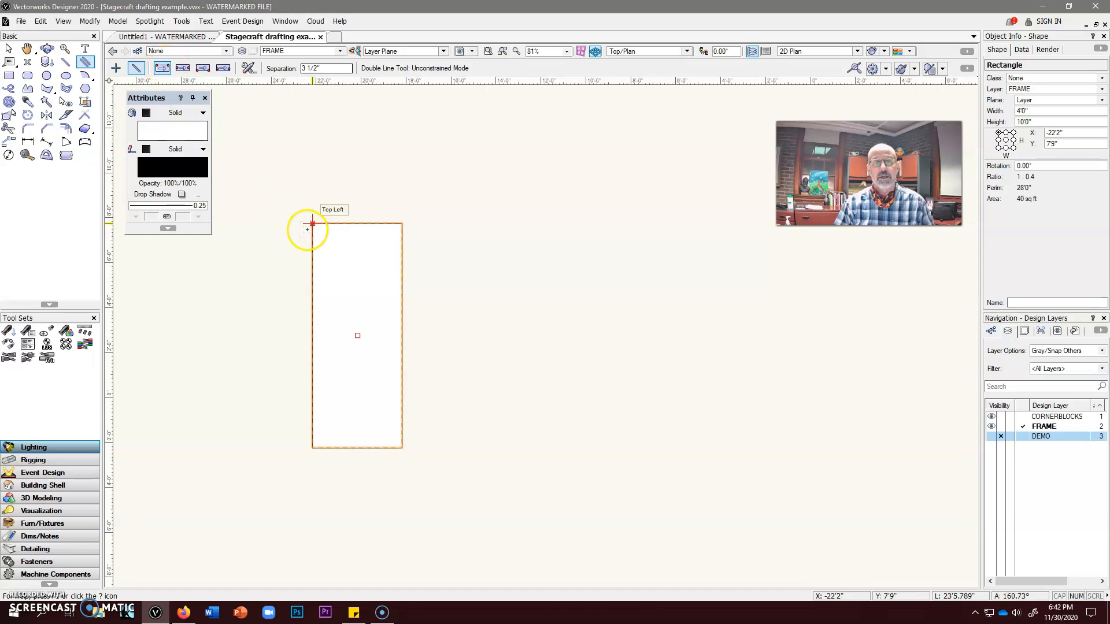
click(312, 224)
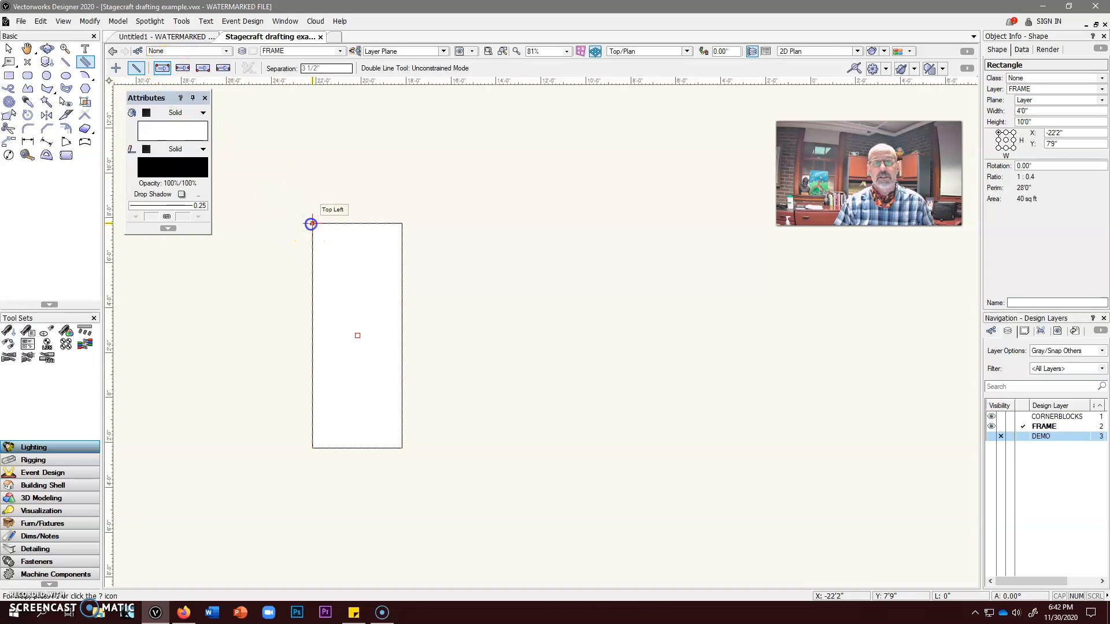
click(402, 223)
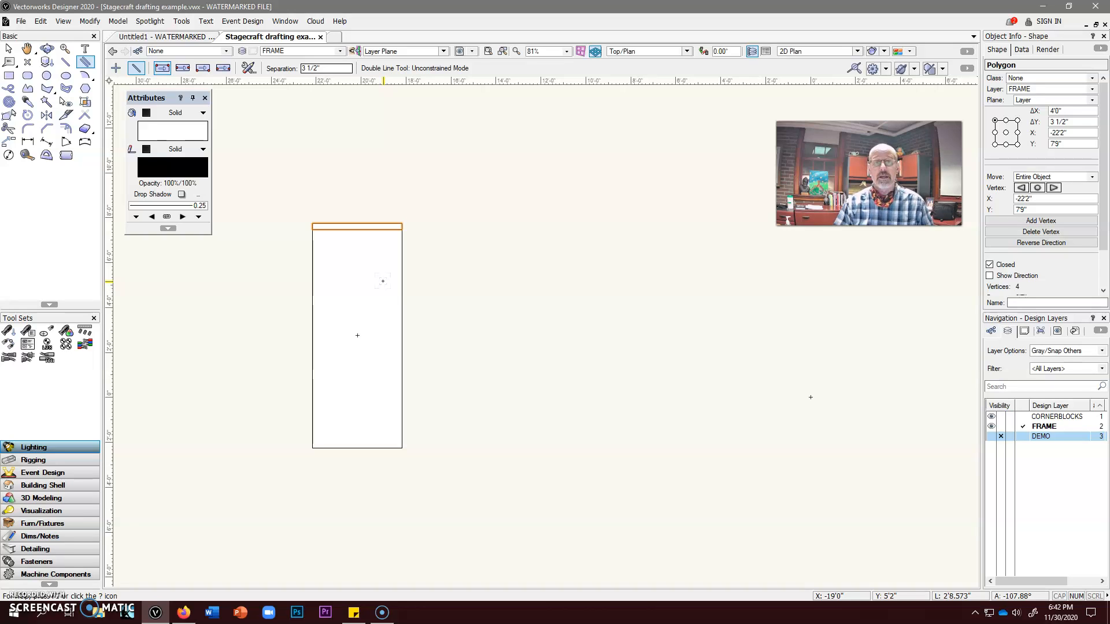
Extrude the top rail 3/4"
scroll(381, 265, up, 3)
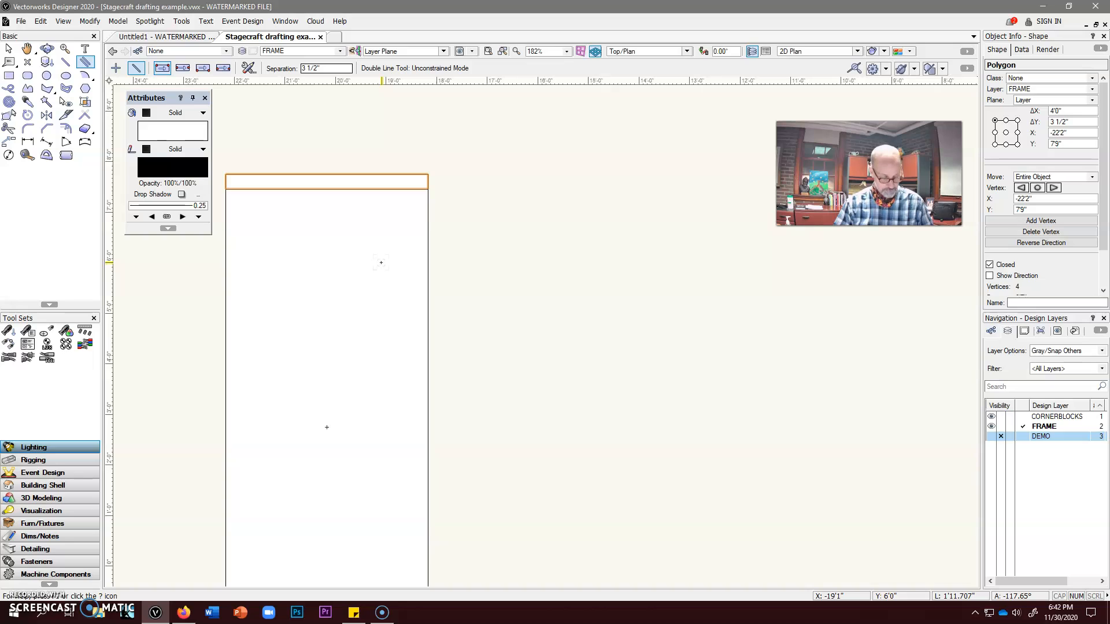
click(87, 22)
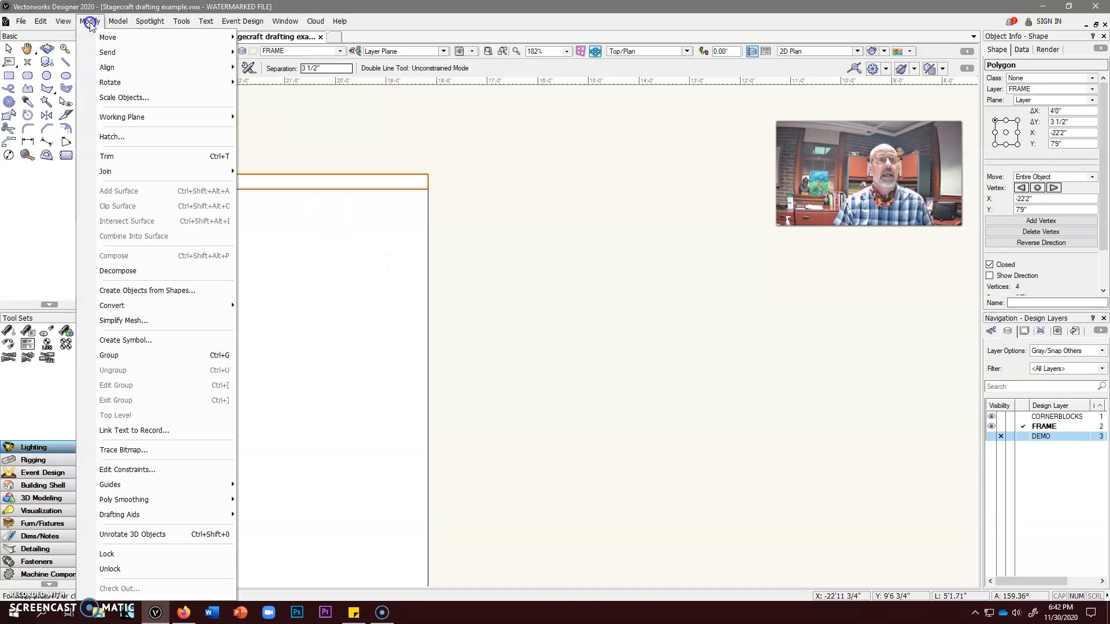
mouse_move(118, 23)
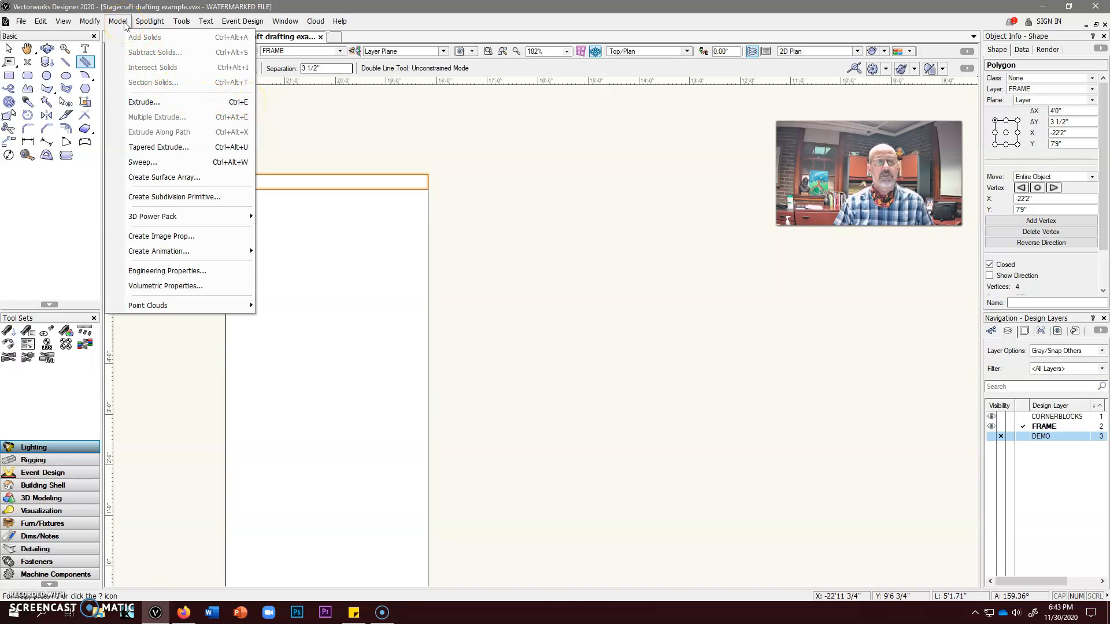
click(137, 102)
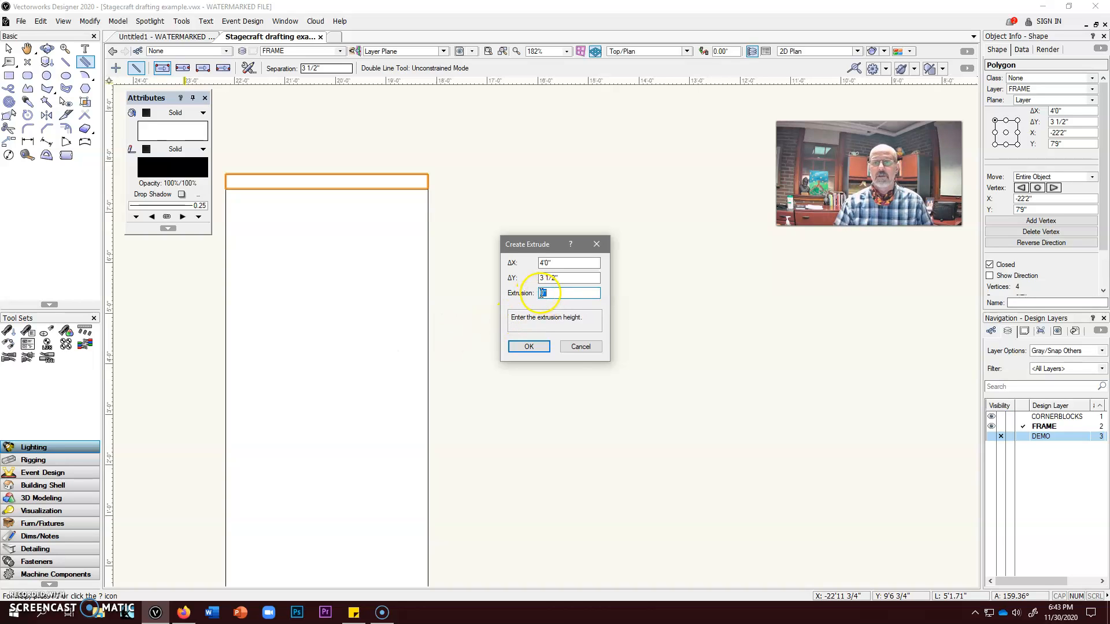
text(")
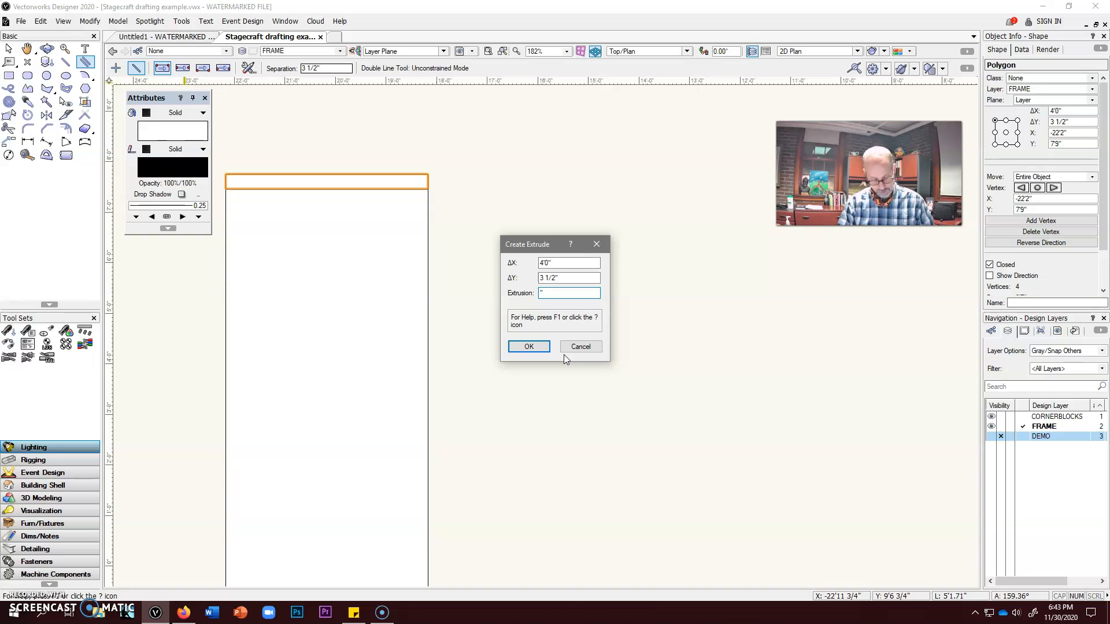
text(3/4)
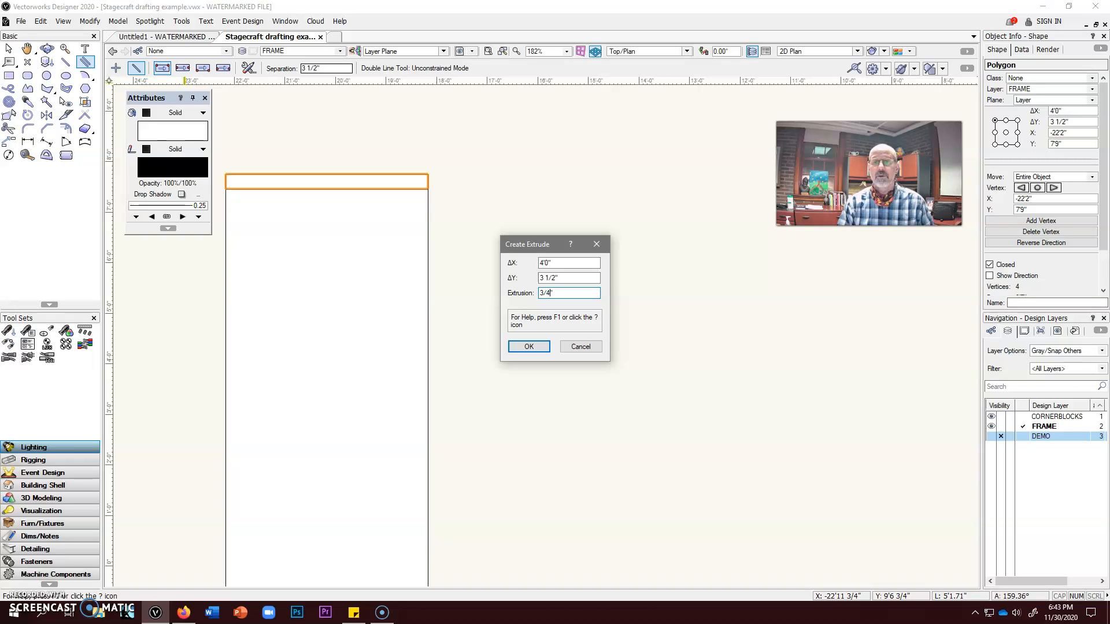
key(Return)
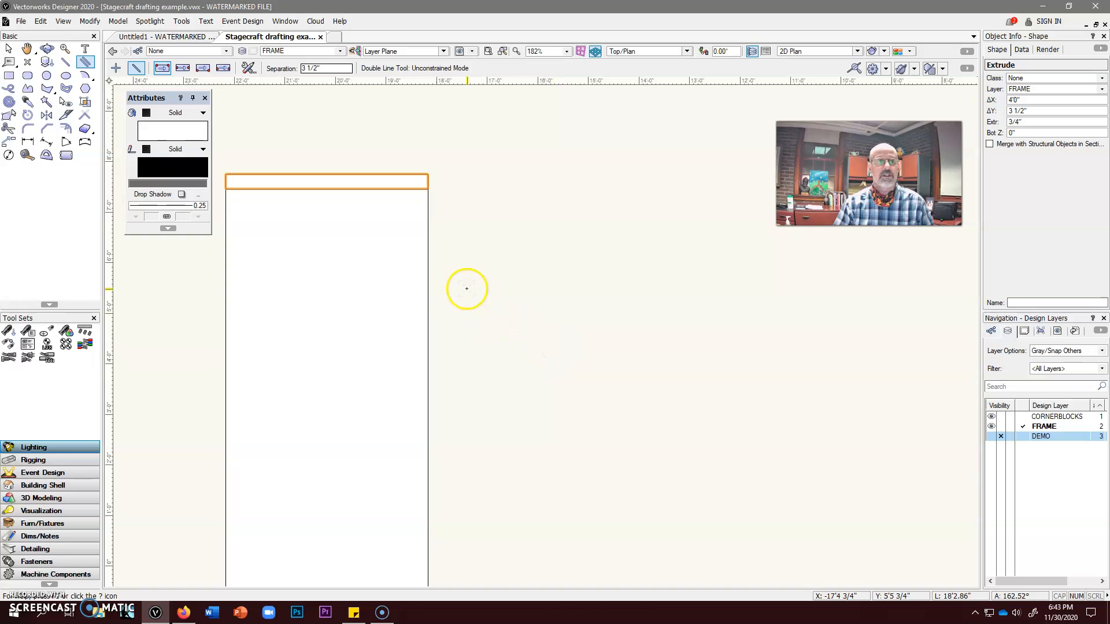
Mirror a duplicate of the top rail about the rectangle's horizontal centerline to make the bottom rail
scroll(503, 332, down, 2)
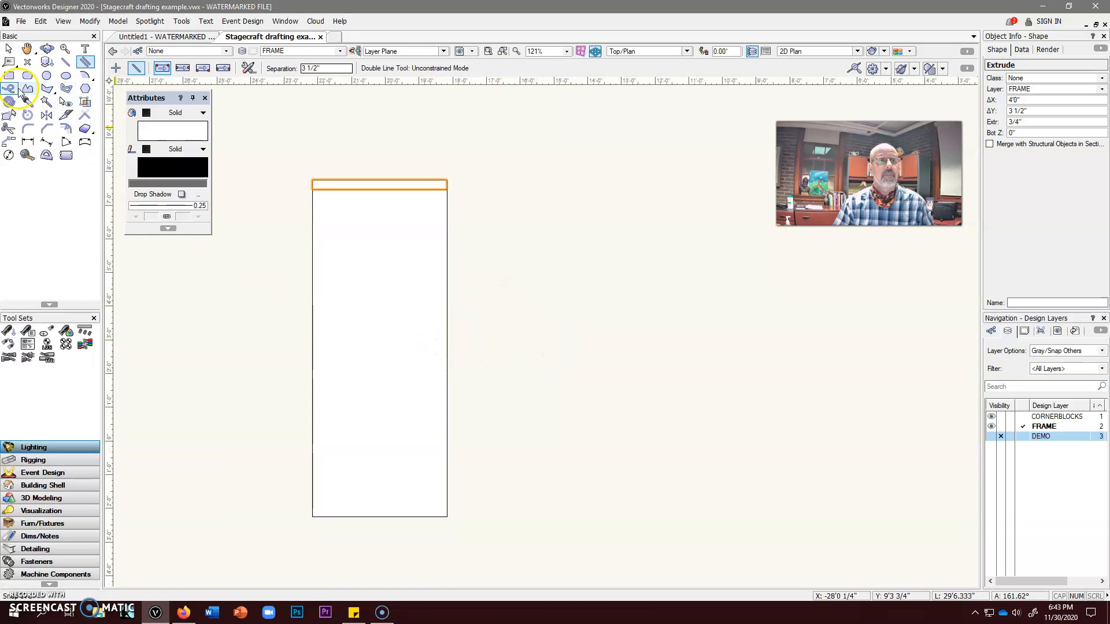
click(47, 115)
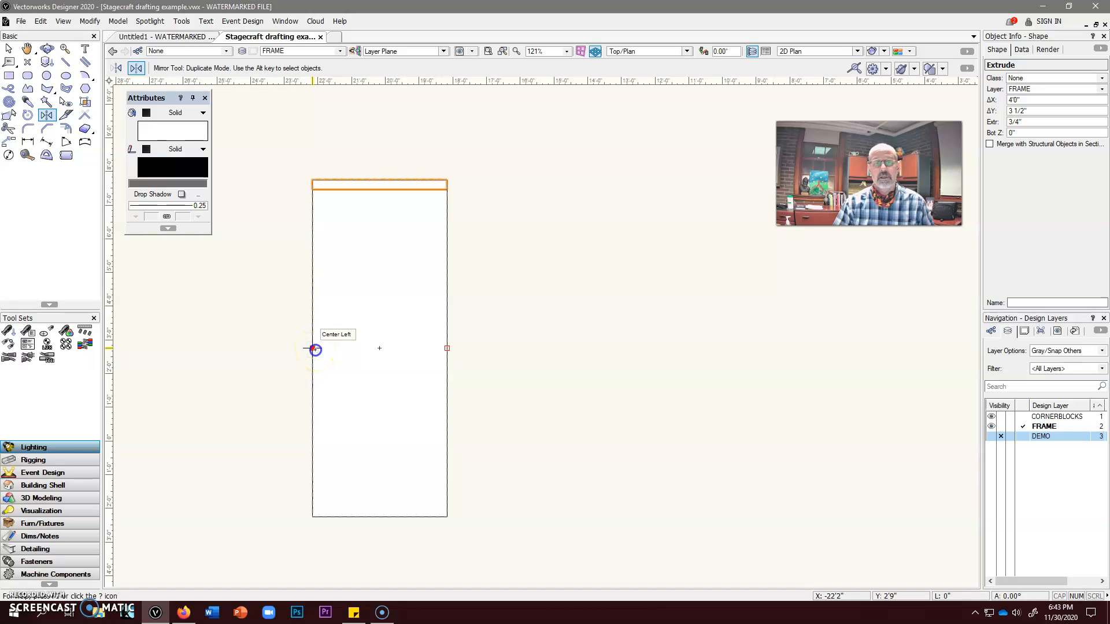
click(312, 349)
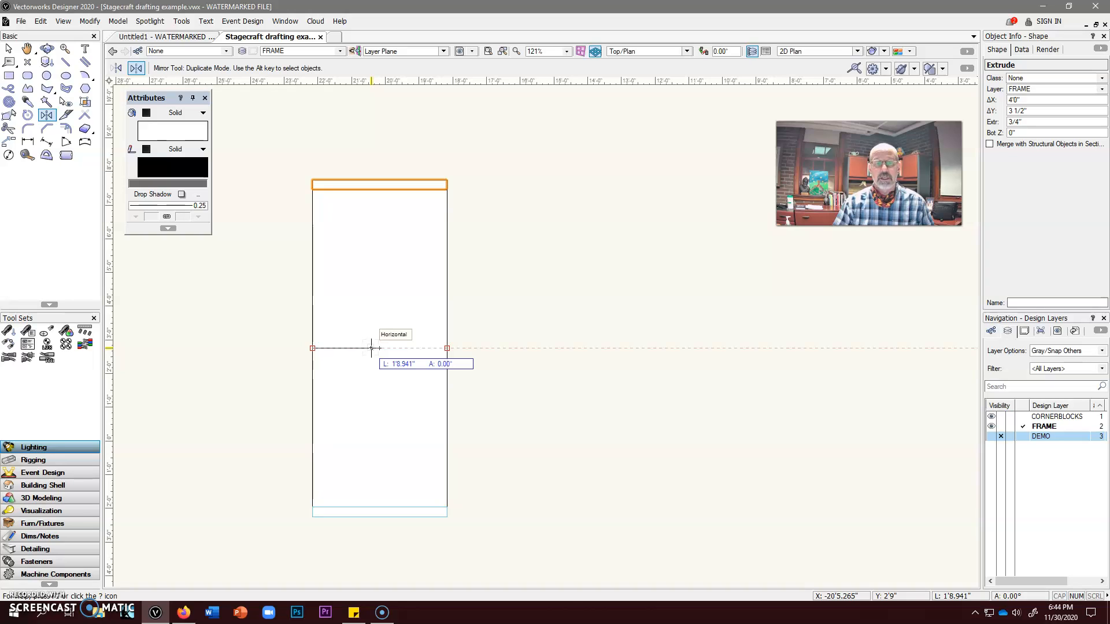
click(372, 348)
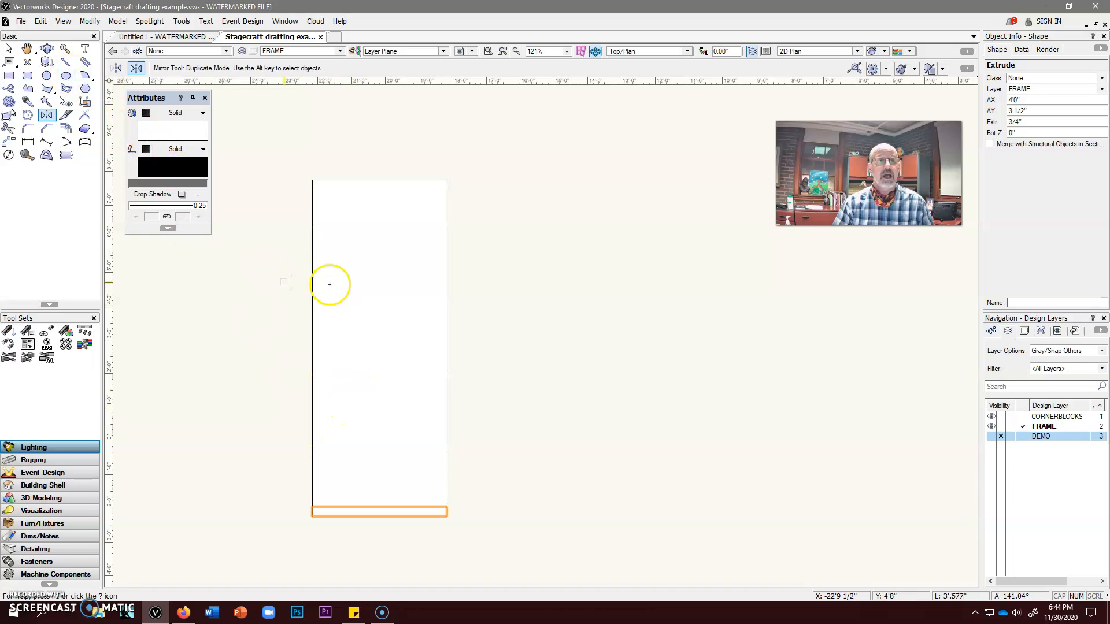
Draw the left stile as a 3 1/2" double-line polygon from the rectangle's bottom-left to top-left corner, and extrude it 3/4"
click(86, 62)
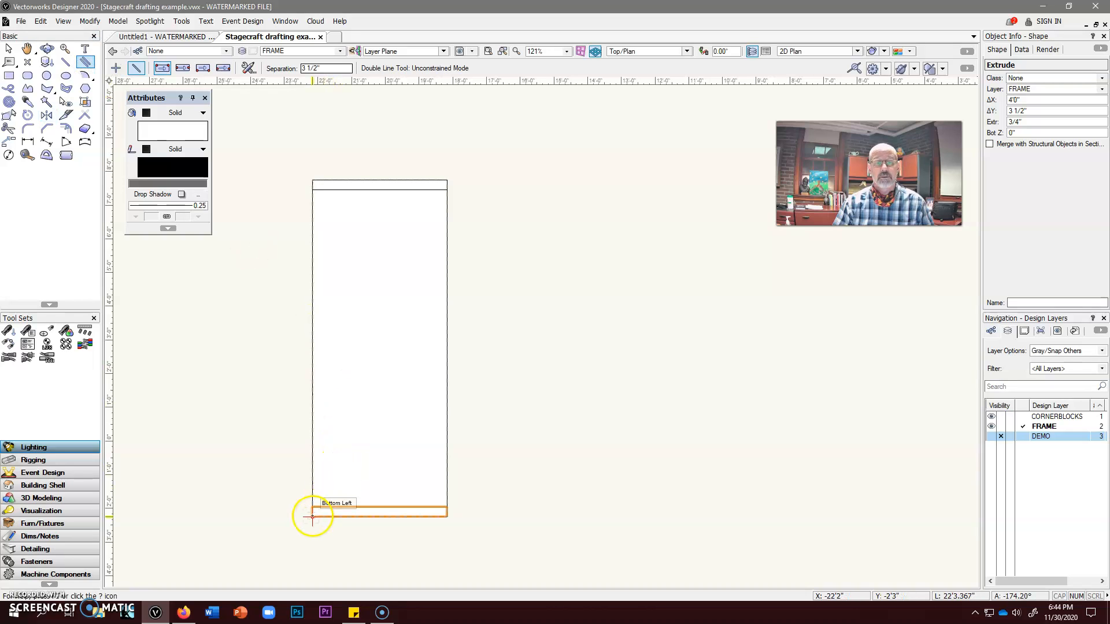
click(312, 516)
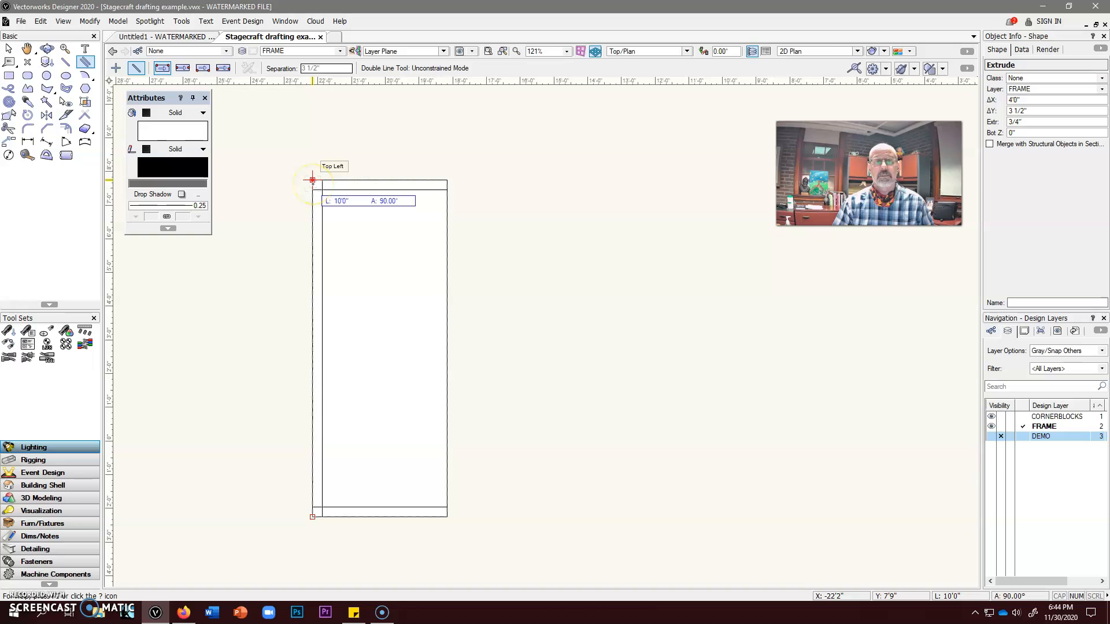
click(312, 180)
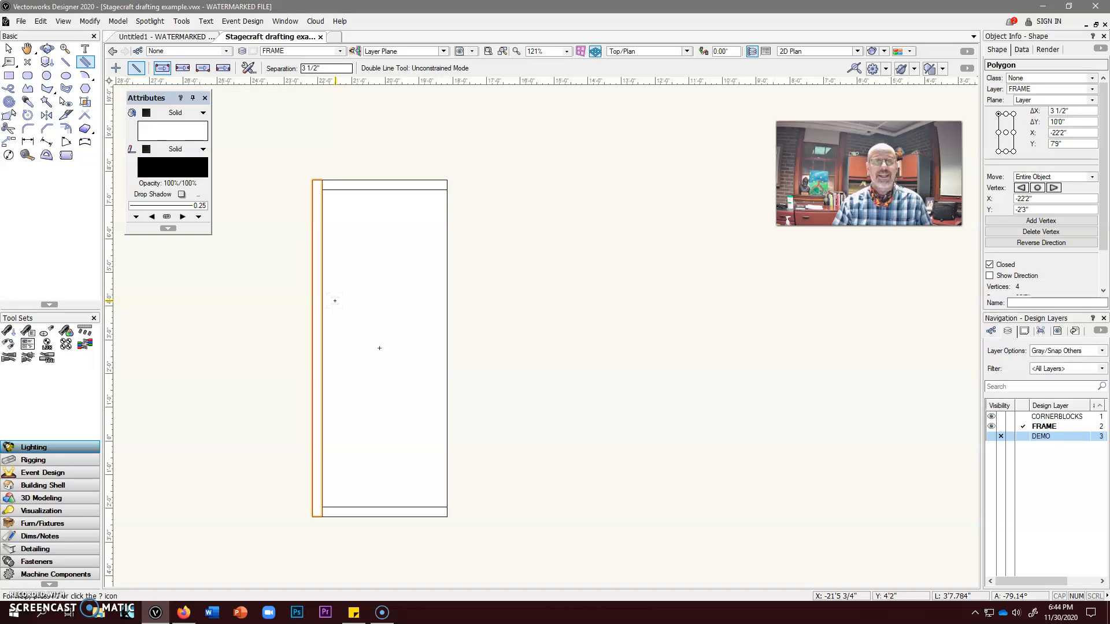
key(ctrl+e)
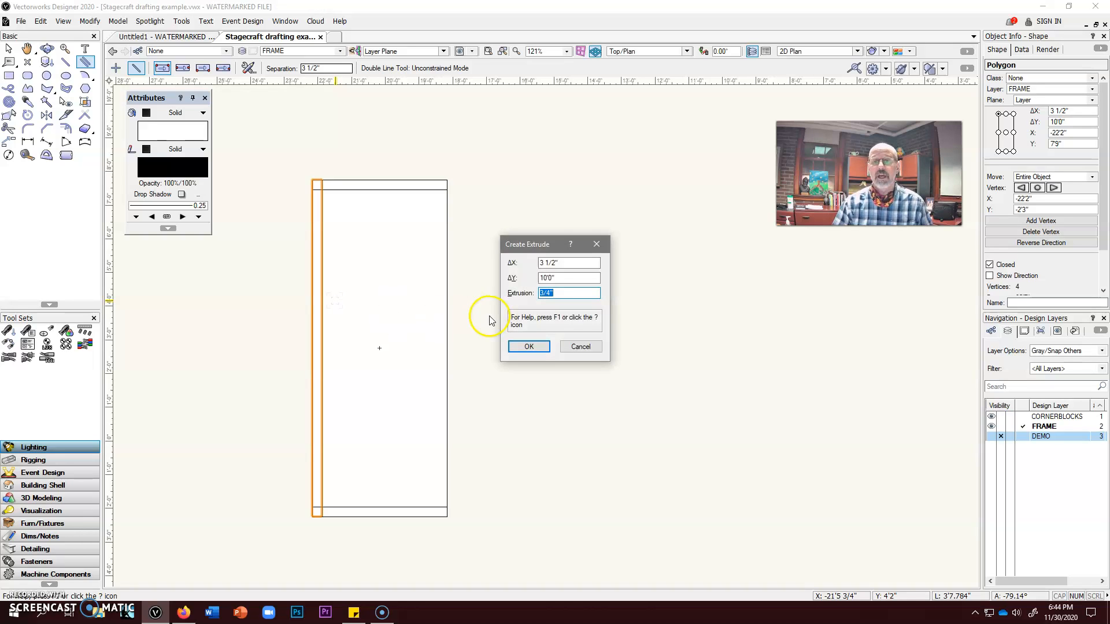
click(521, 347)
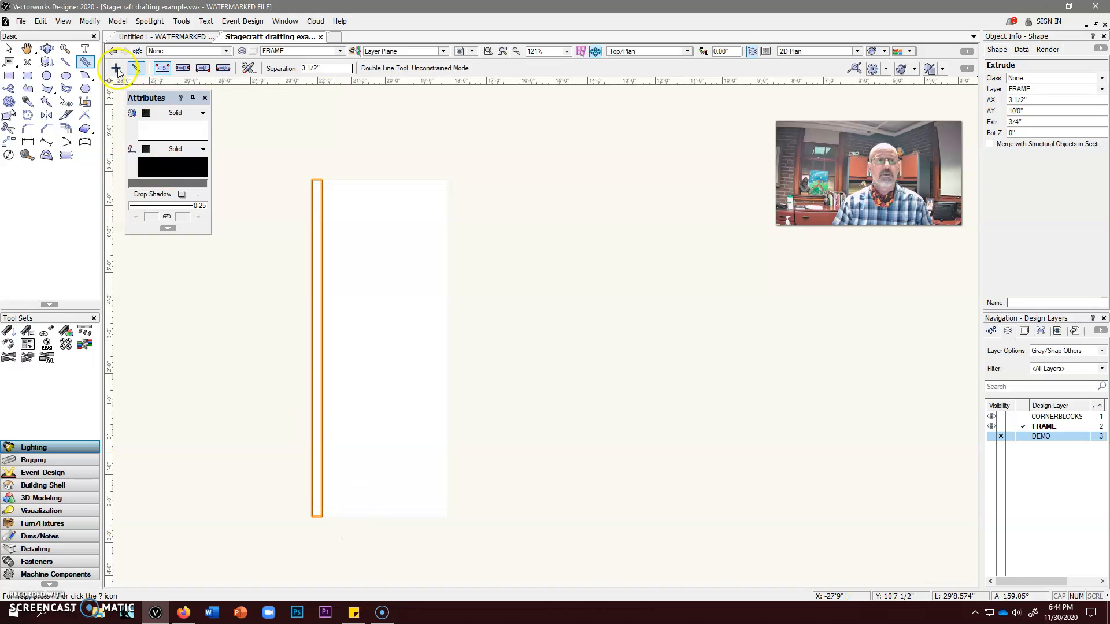
Subtract the top rail from the left stile with Subtract Solids, retaining the subtracting objects
click(123, 24)
click(123, 23)
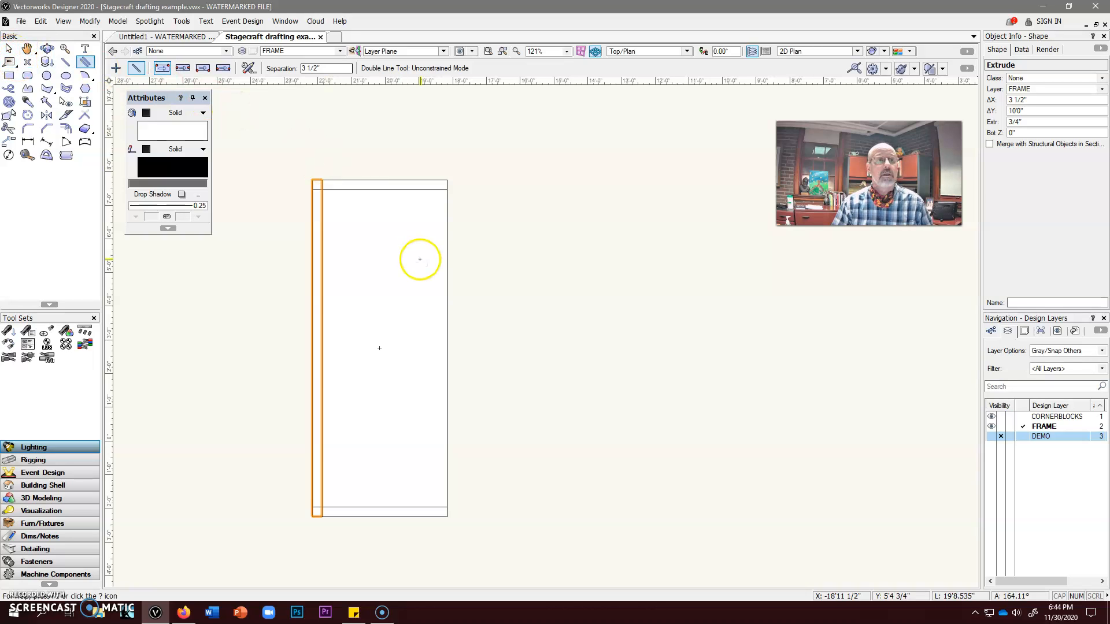
click(8, 51)
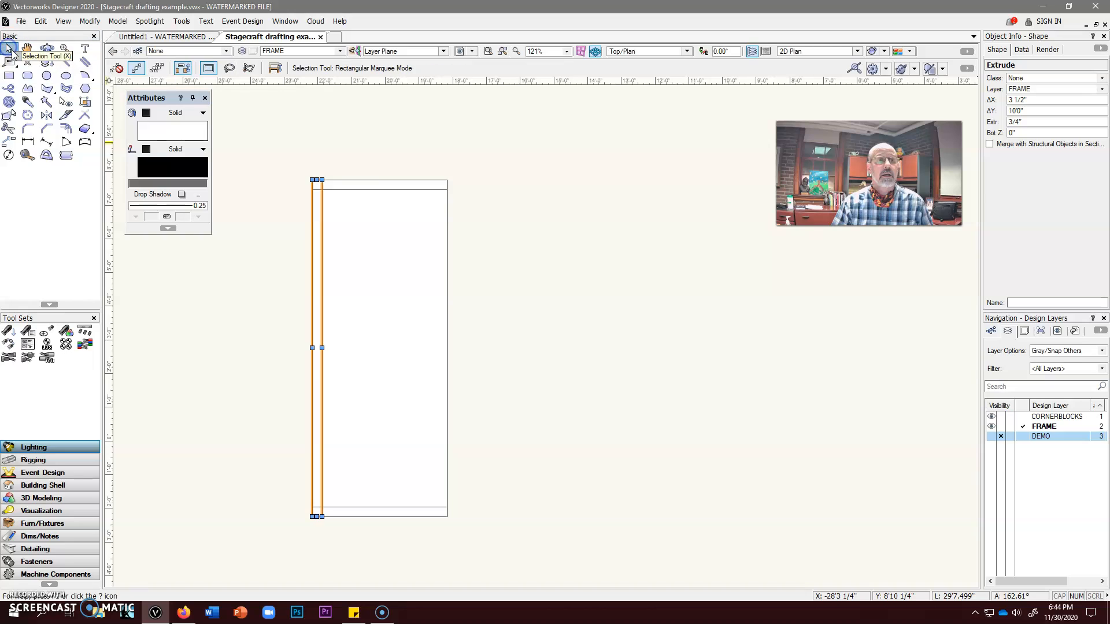
shift+click(350, 187)
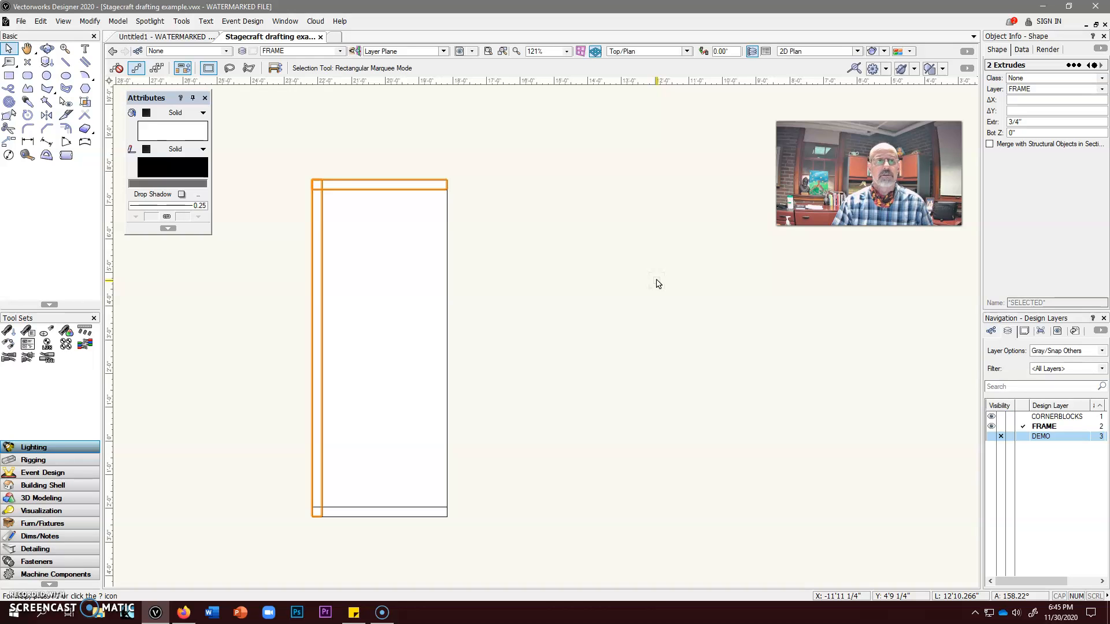
click(118, 21)
click(135, 58)
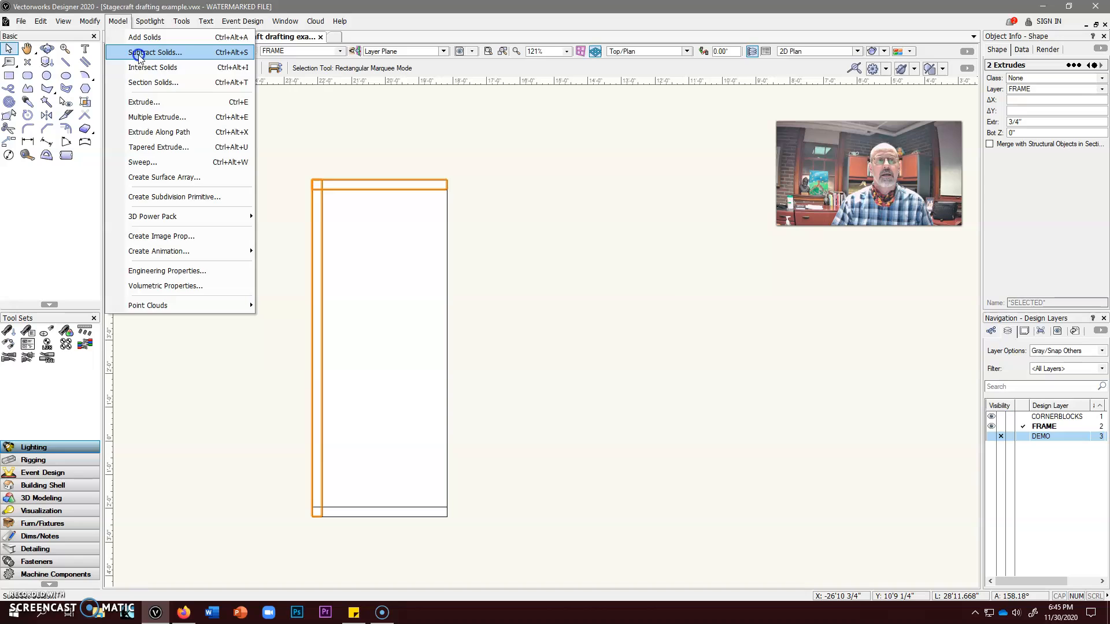
click(138, 54)
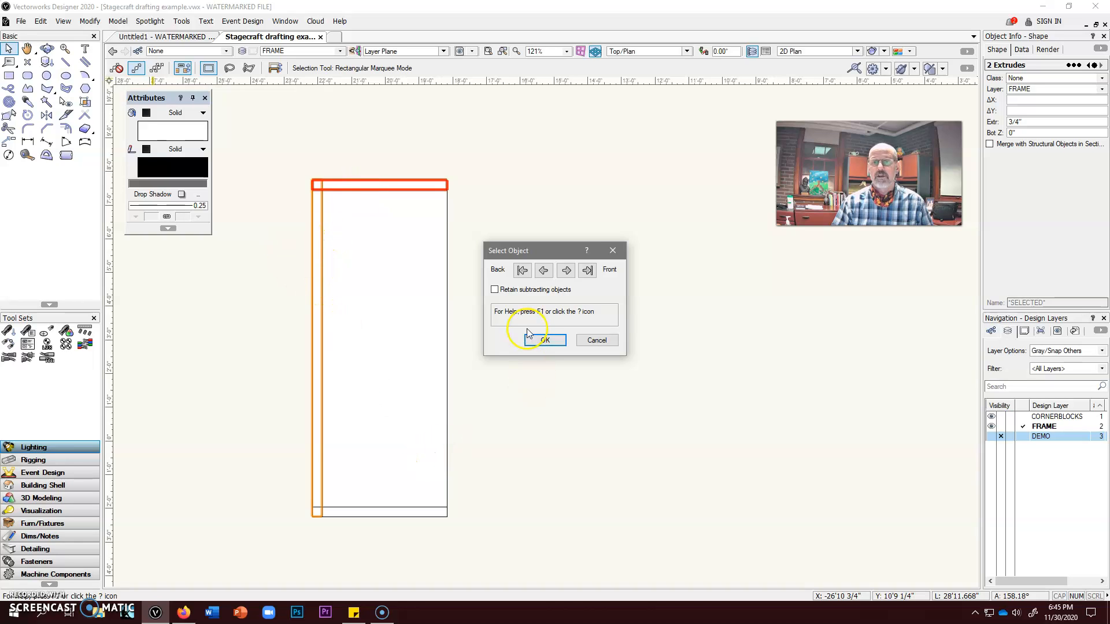
click(566, 270)
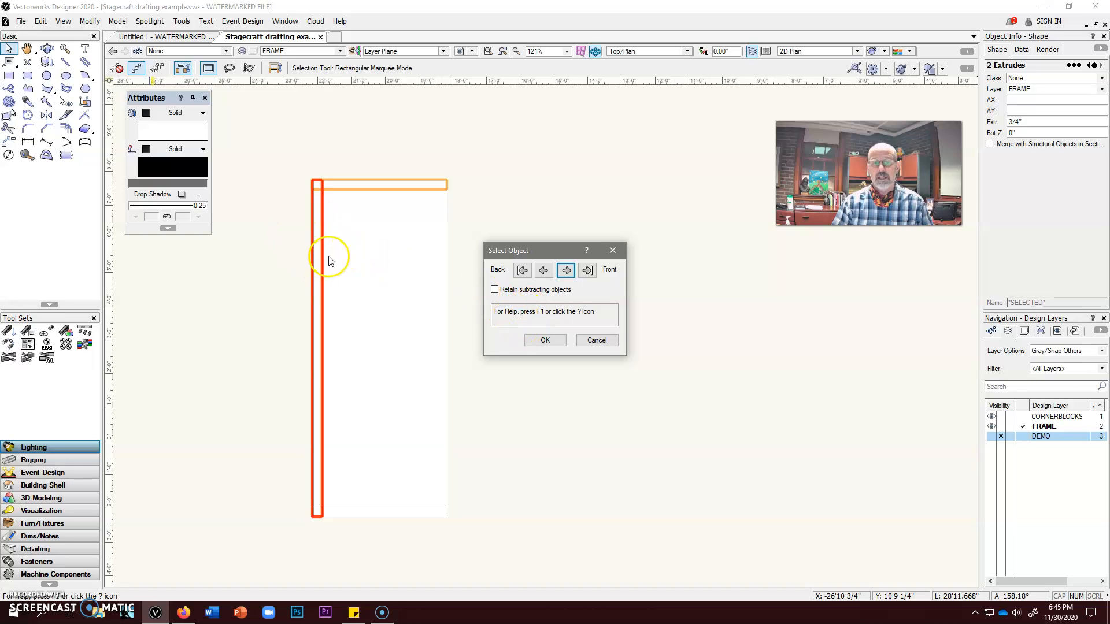
click(495, 289)
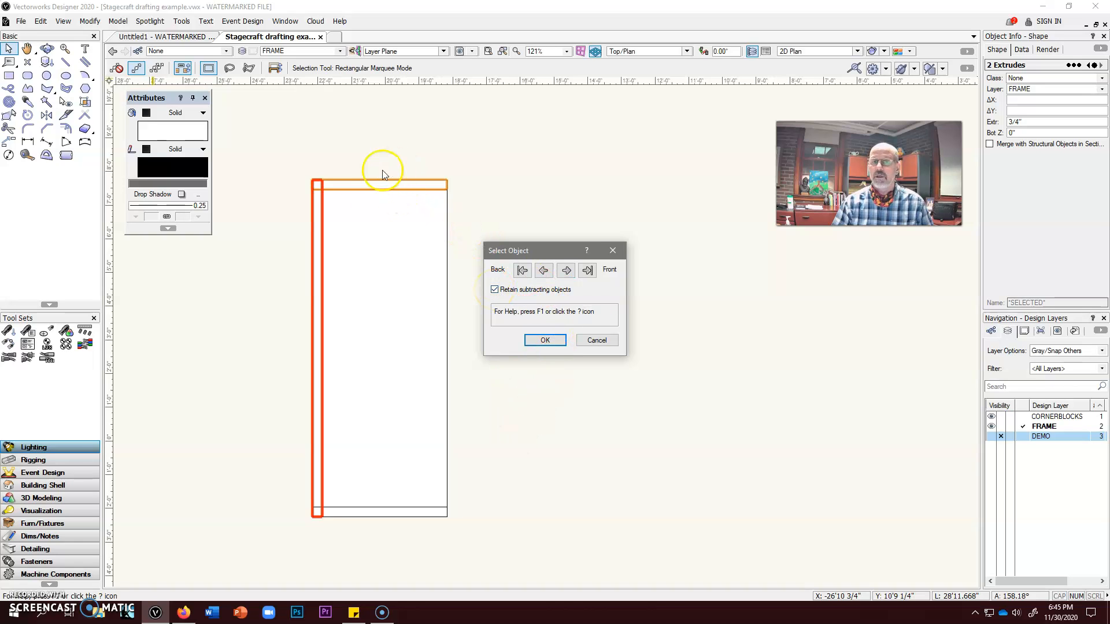
click(544, 341)
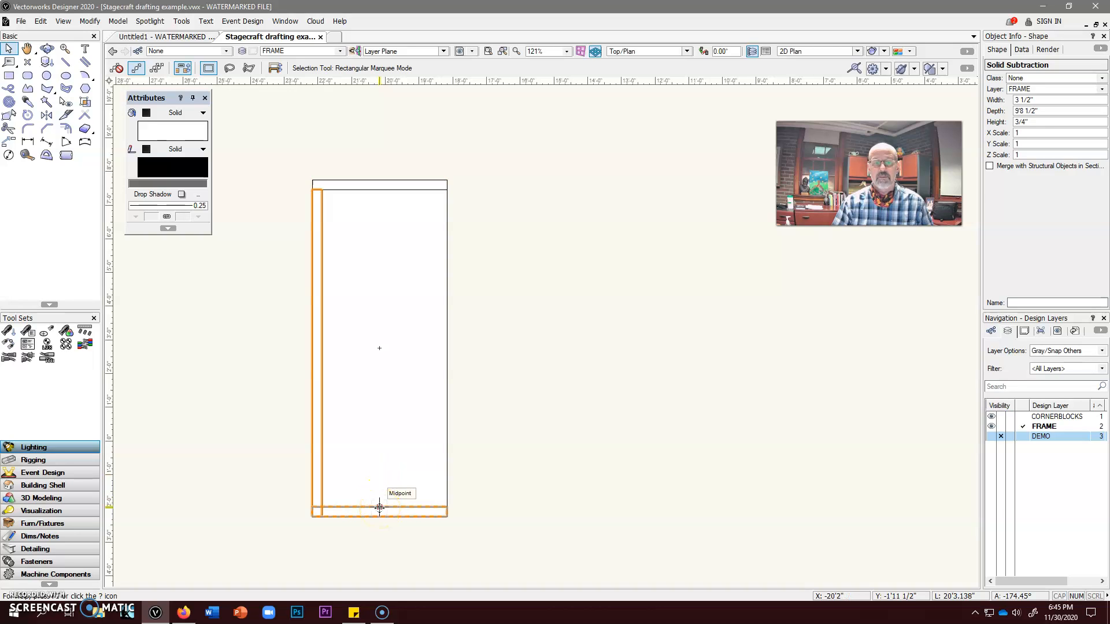
Subtract the bottom rail from the left stile, keeping the rail as a retained subtracting object
shift+click(379, 508)
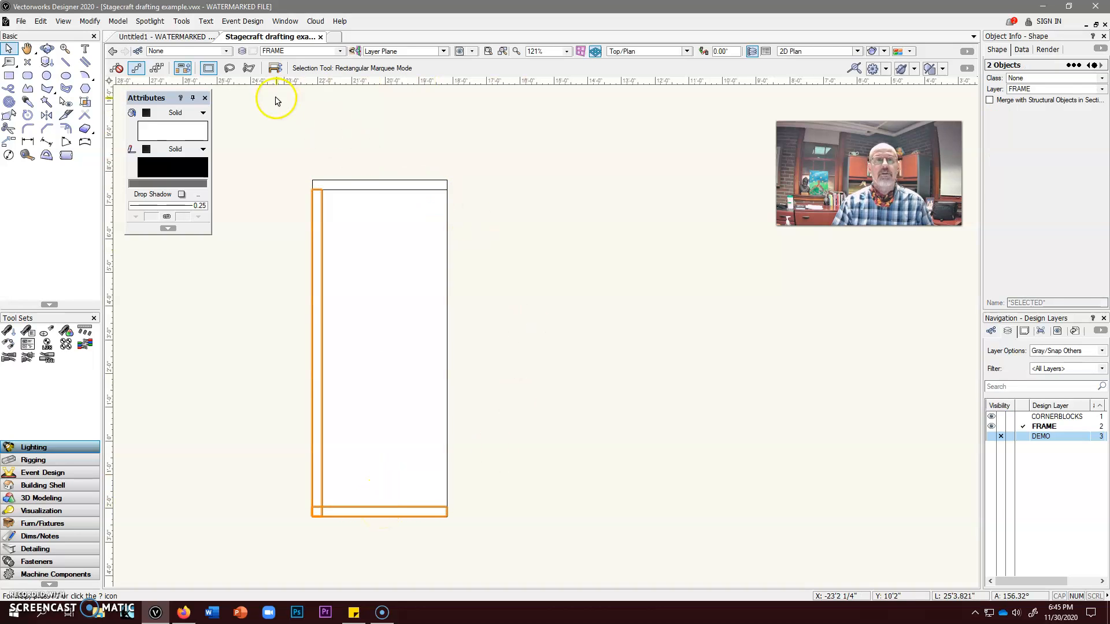
click(118, 21)
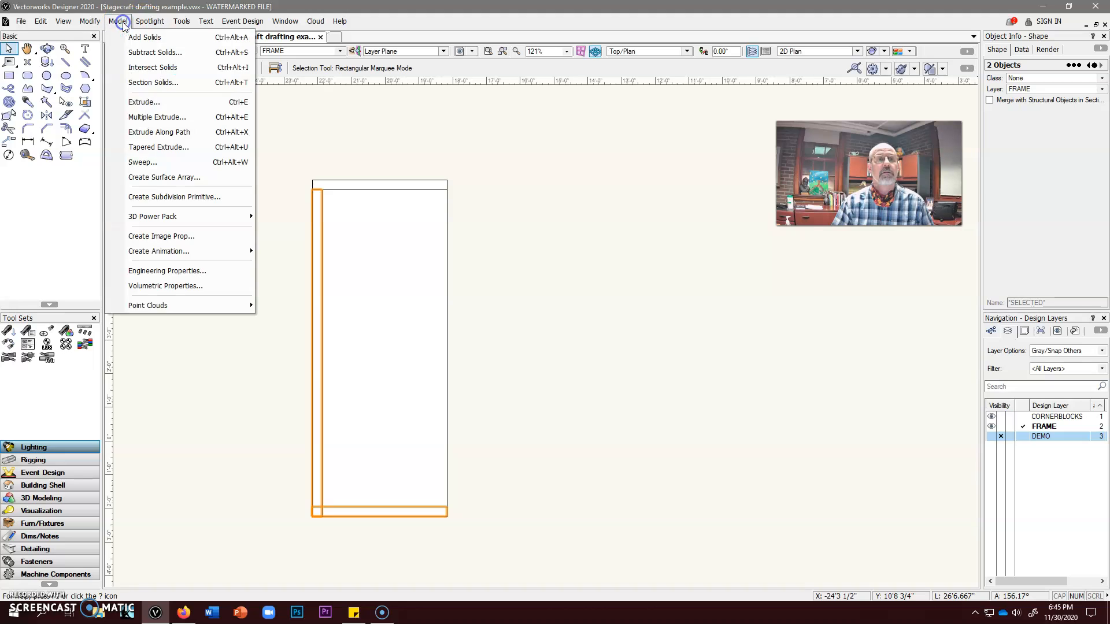
click(137, 53)
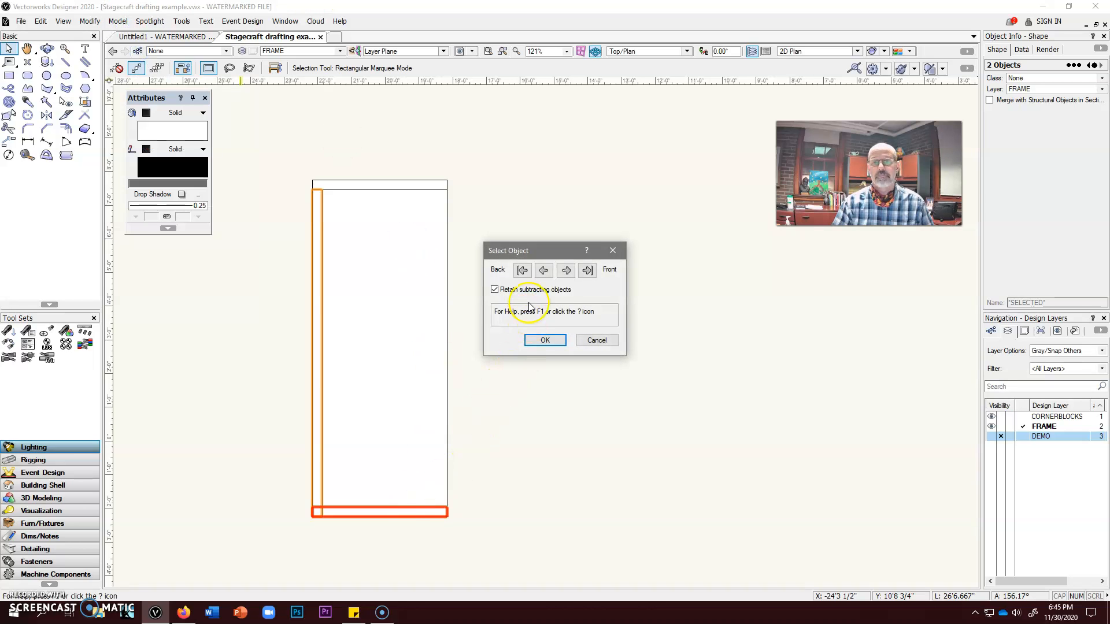
click(566, 272)
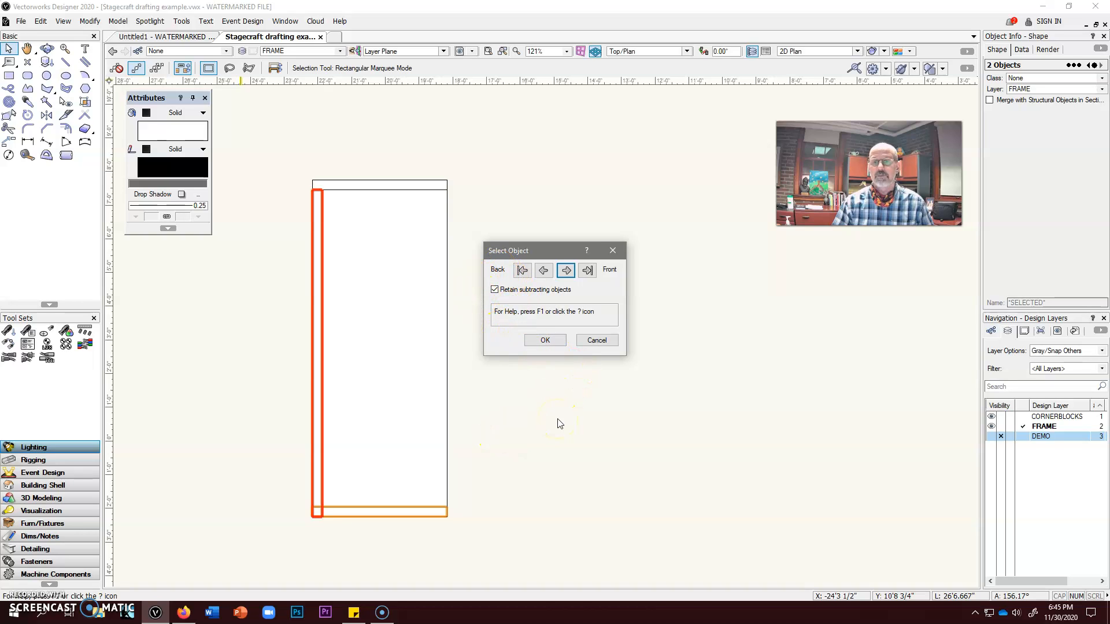
click(546, 341)
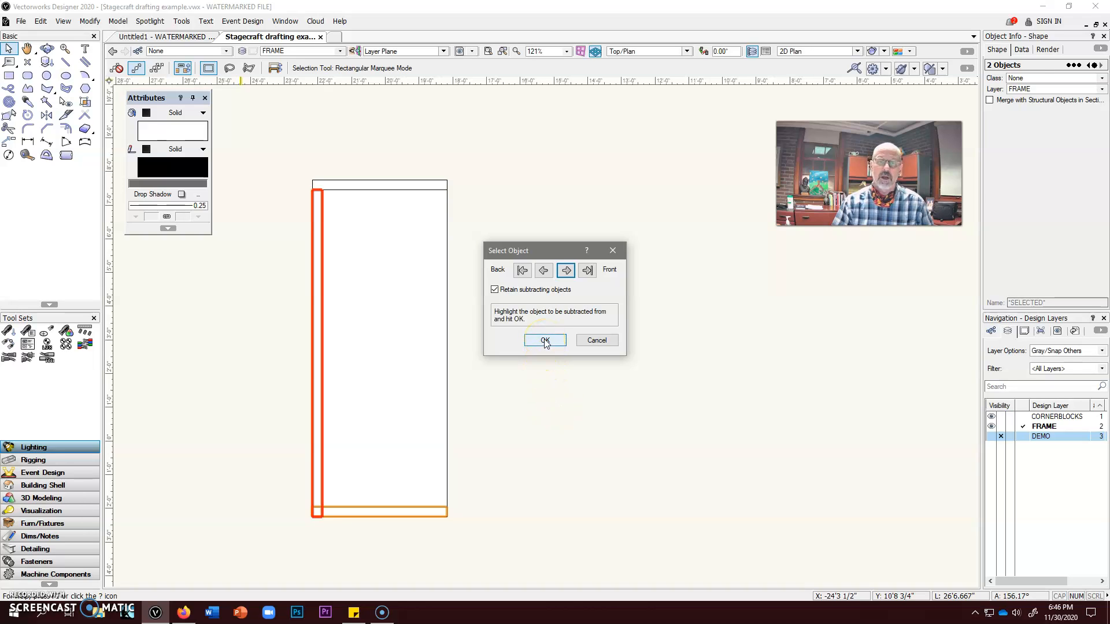
click(545, 341)
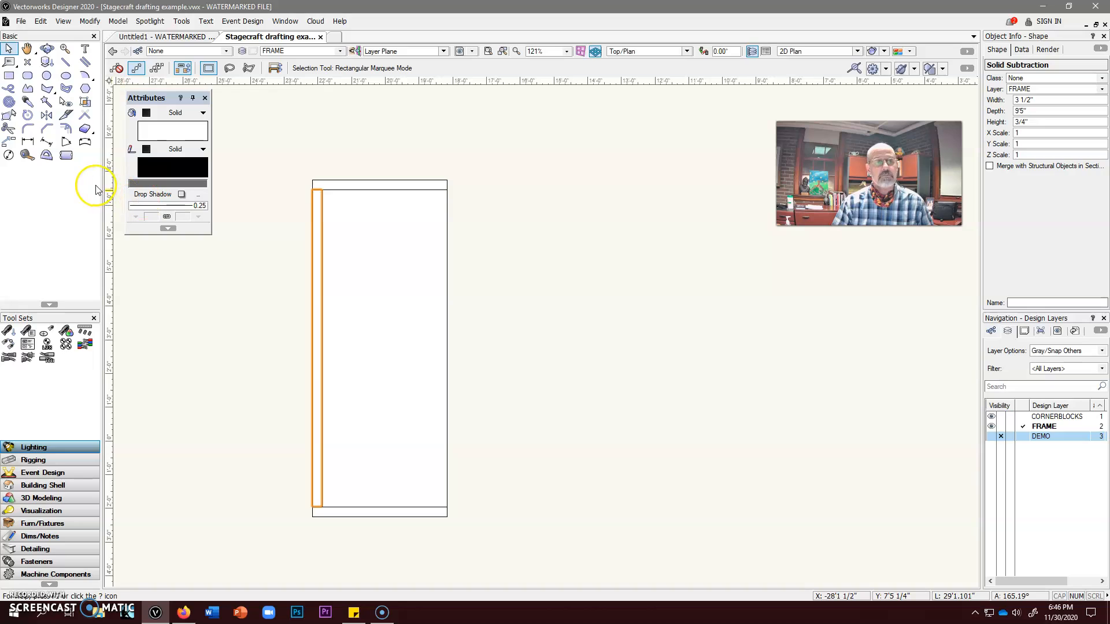
Mirror a duplicate of the trimmed left stile about the frame's vertical centerline to make the right stile
click(47, 115)
click(380, 190)
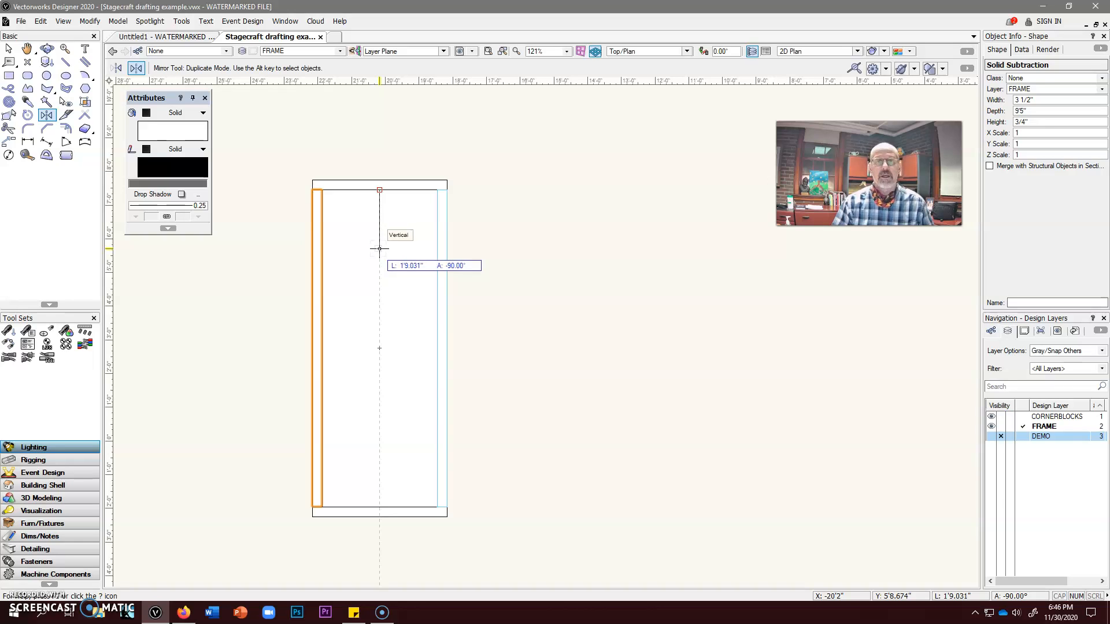
click(380, 249)
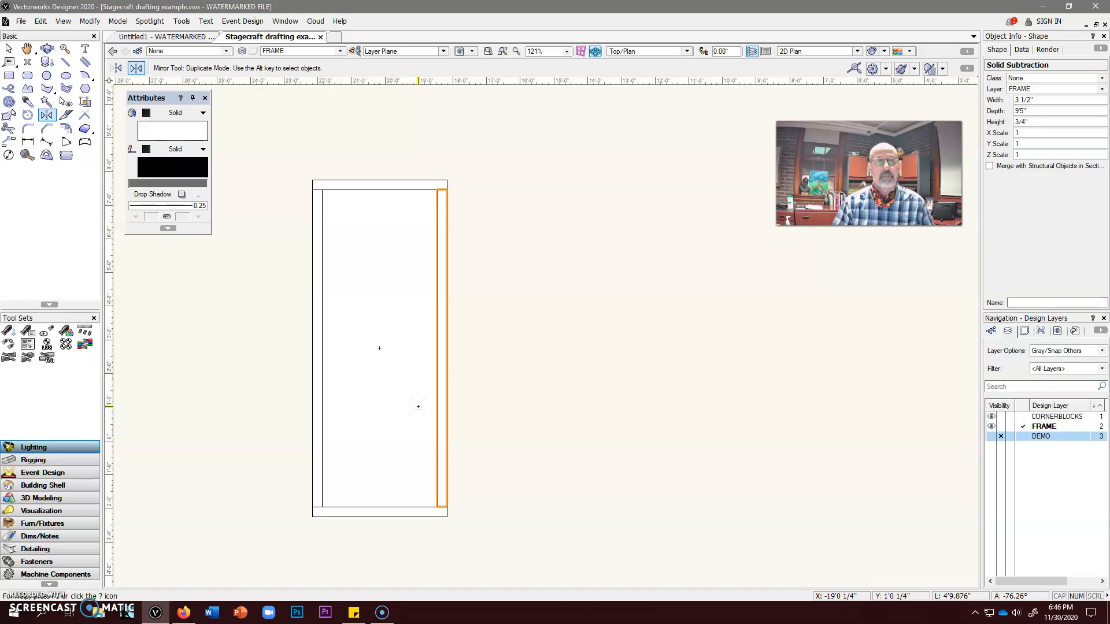
Draw a 3 1/2" double-line toggle rail in Center Control Line mode between the stiles' inner-edge midpoints, and extrude it 3/4"
click(85, 62)
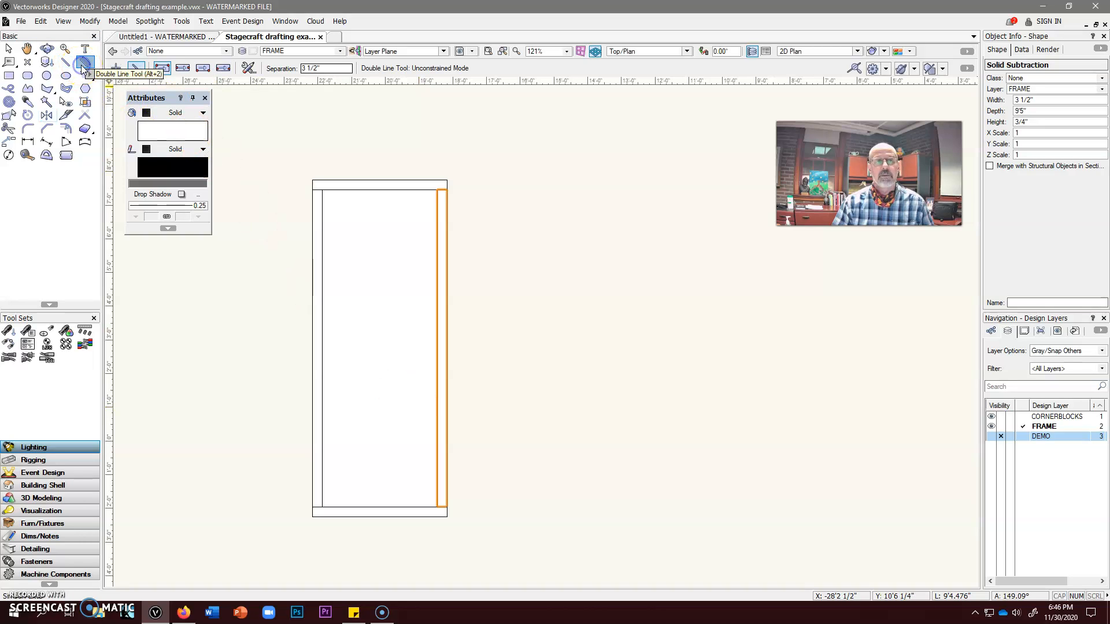
click(183, 70)
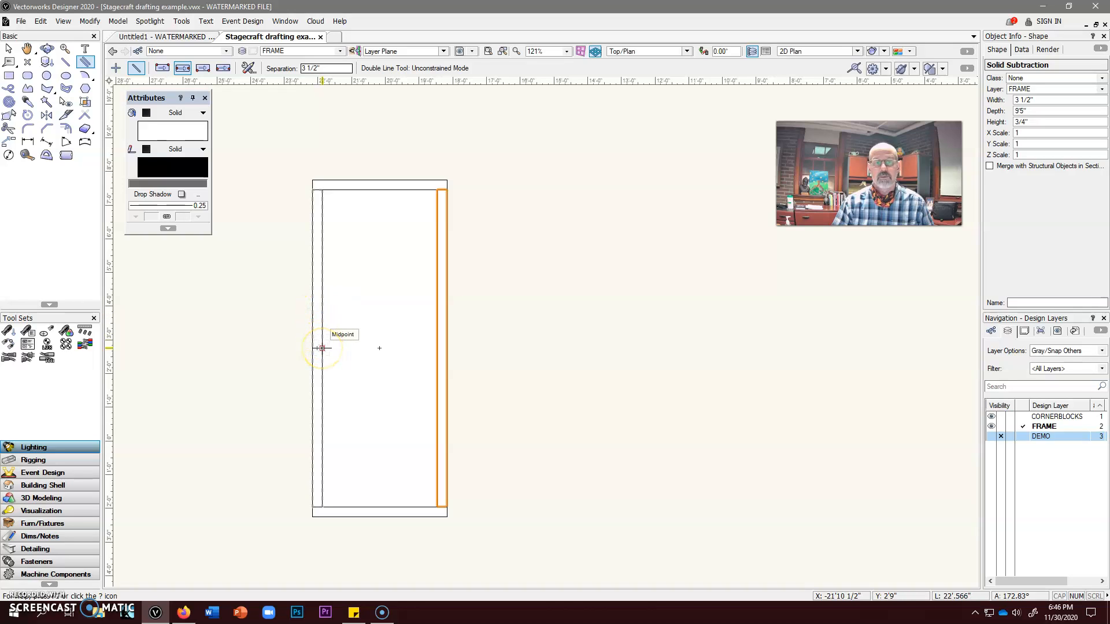
click(322, 348)
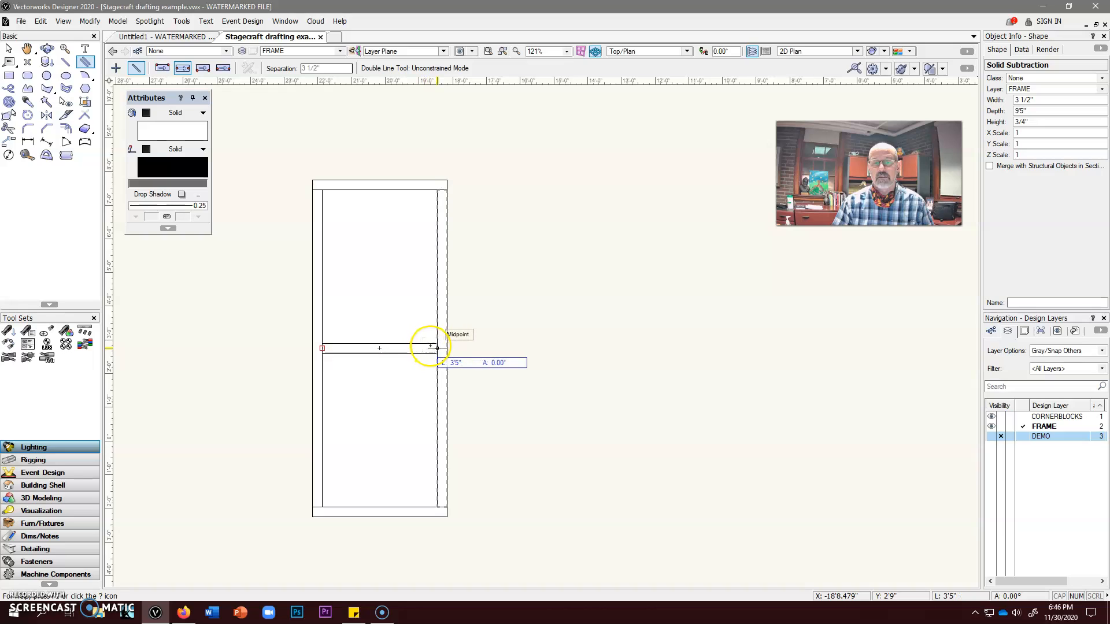
click(437, 348)
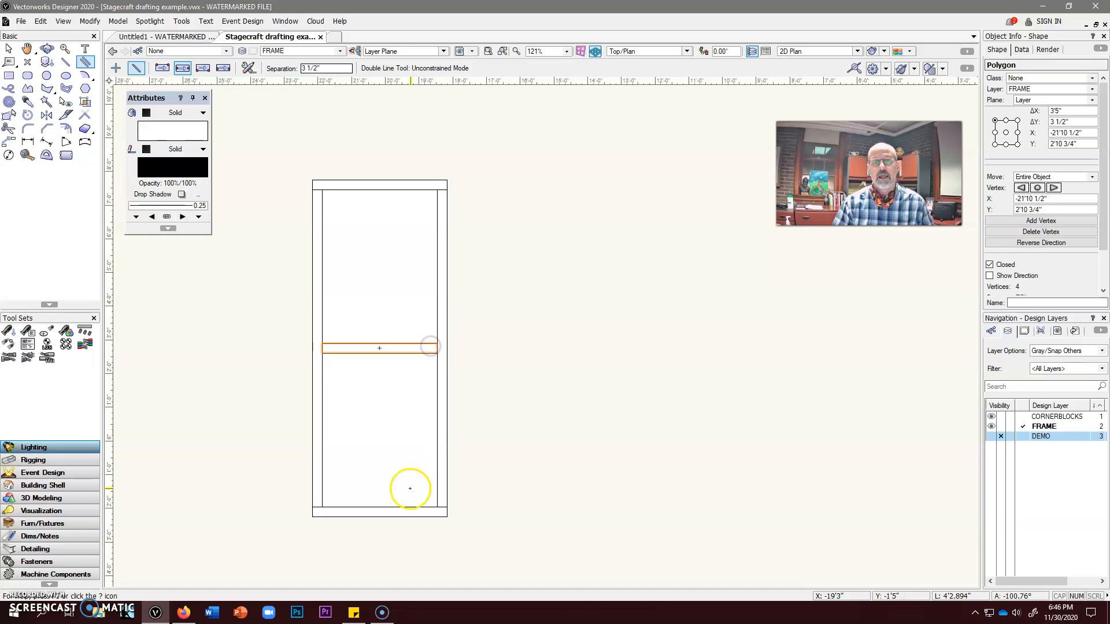
key(ctrl+e)
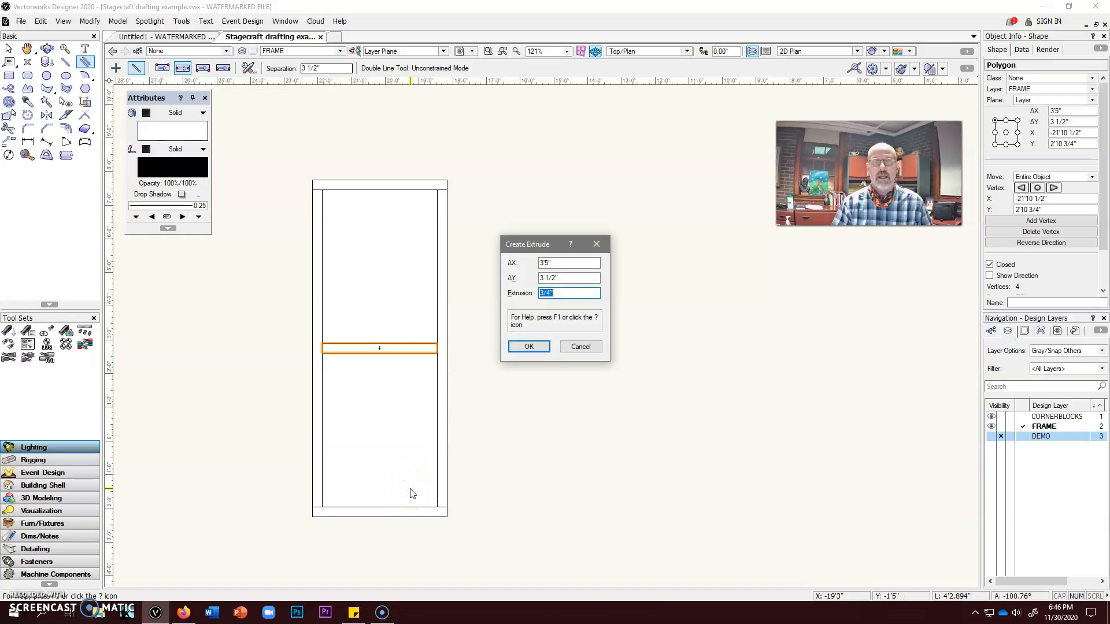
click(524, 349)
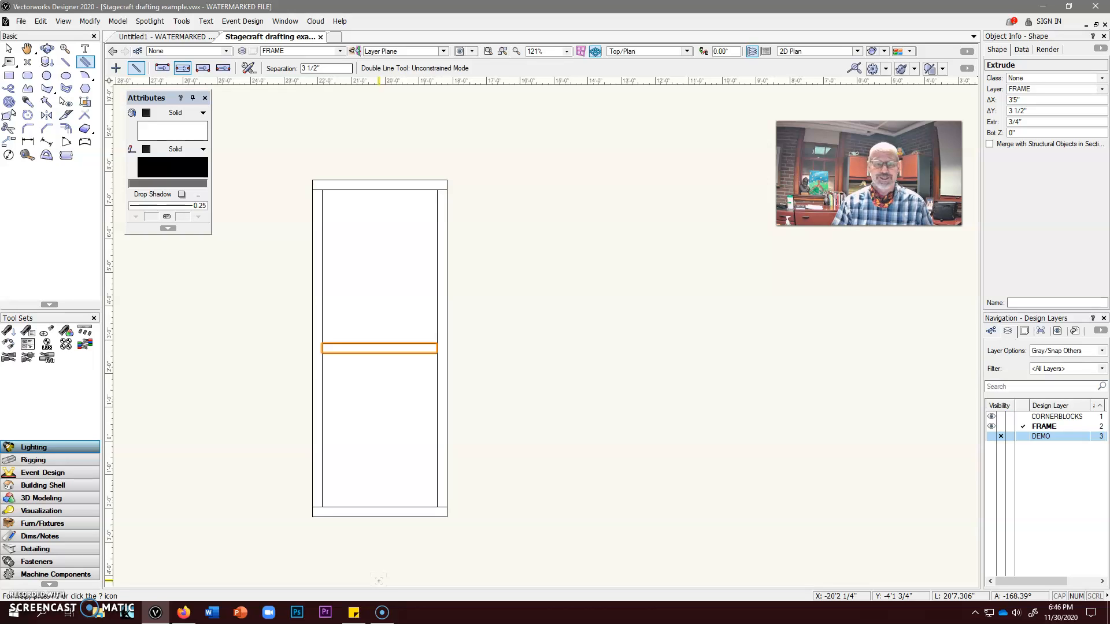
Duplicate the bottom rail in place
click(8, 48)
click(355, 513)
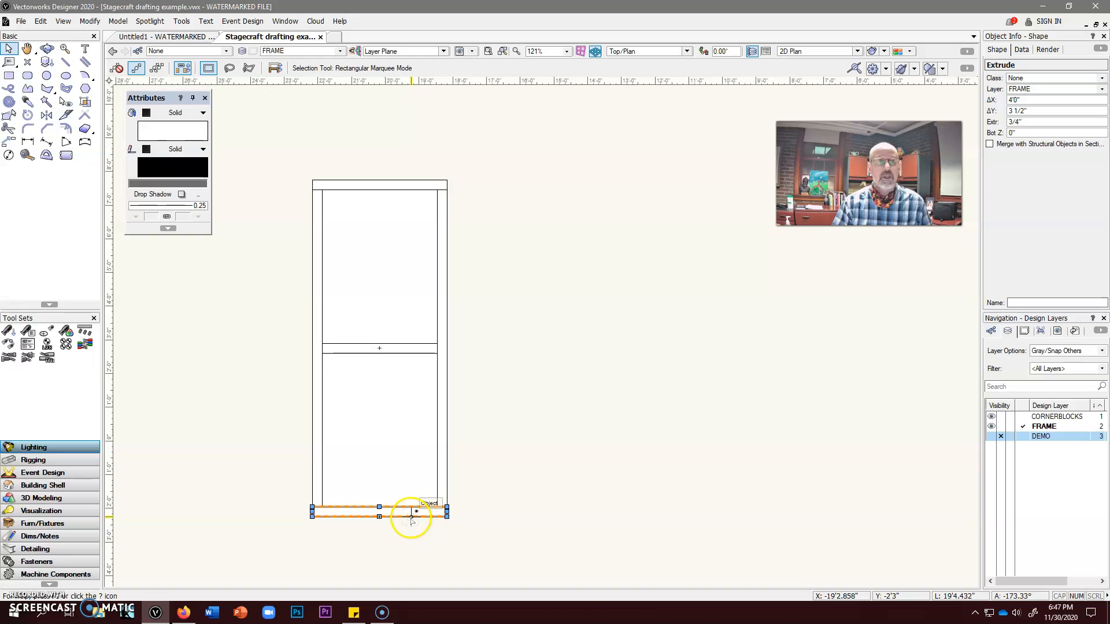
click(43, 21)
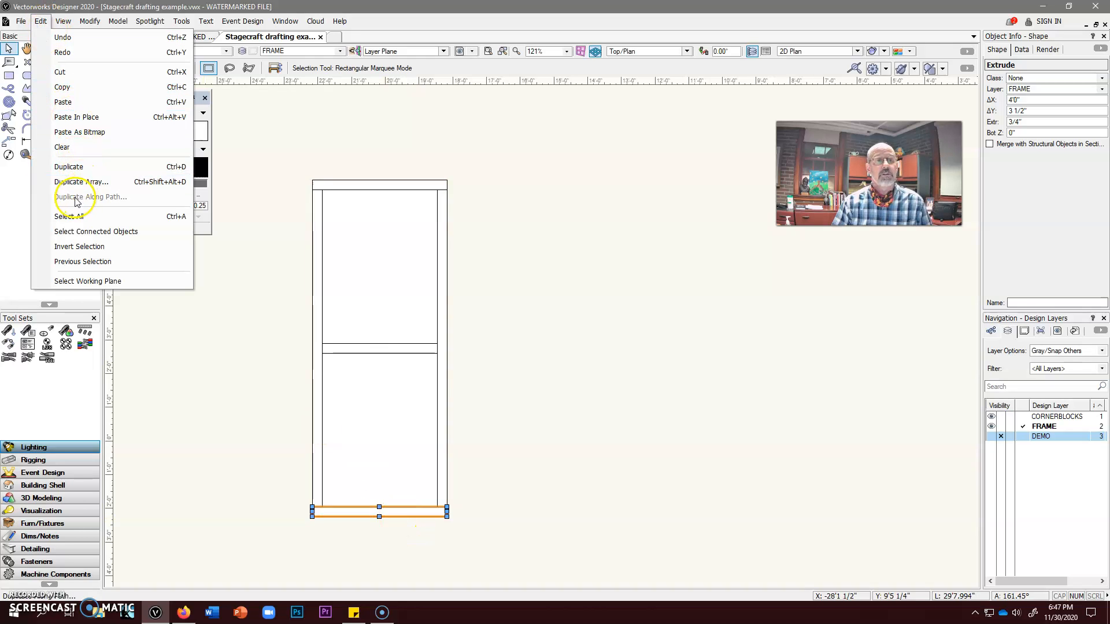
click(51, 24)
mouse_move(40, 21)
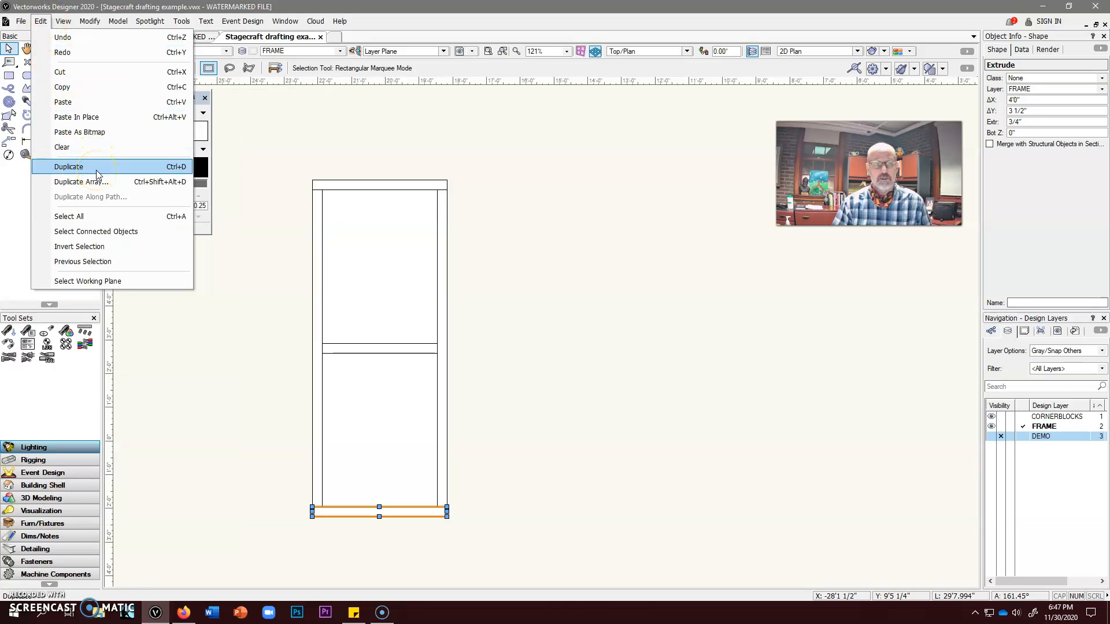
click(40, 21)
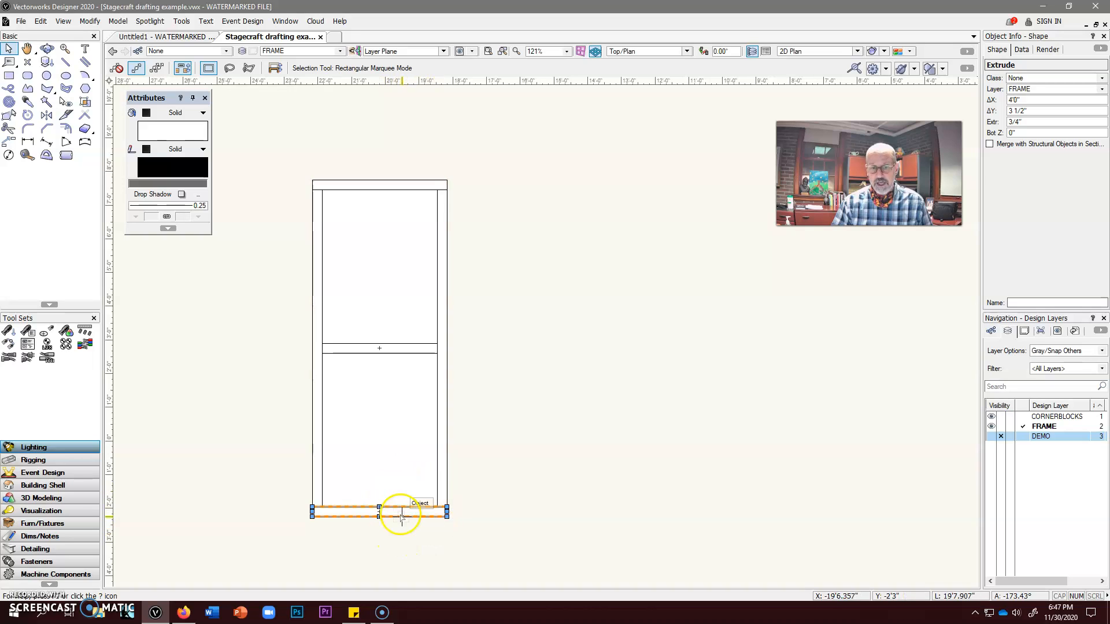
Move the duplicate rail just below the frame's bottom rail and delete that duplicate
drag(438, 511, 502, 462)
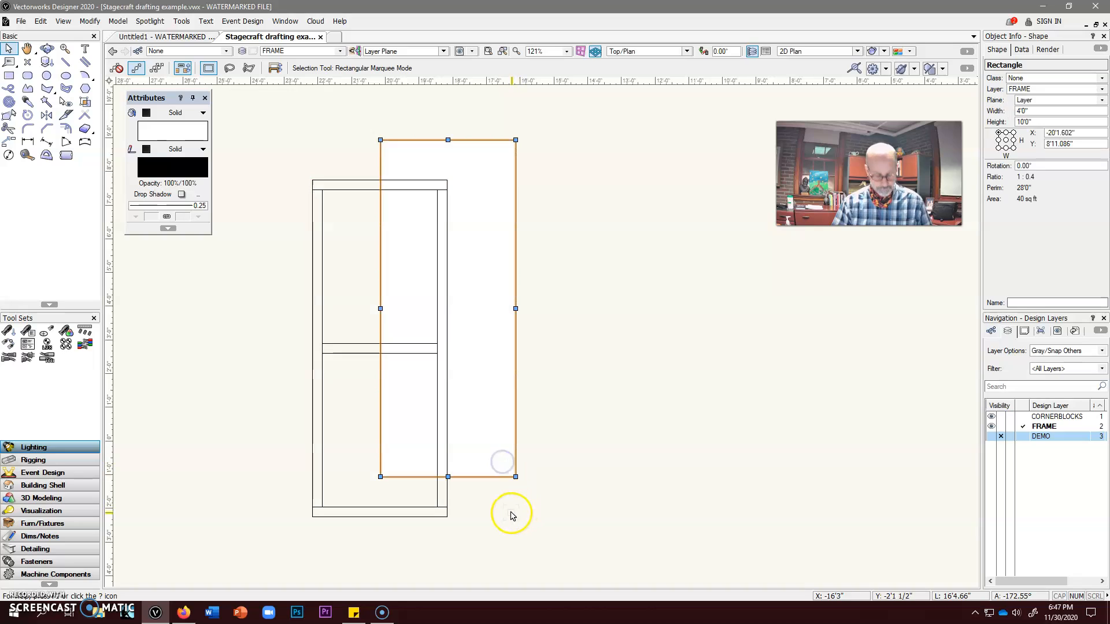
key(ctrl+z)
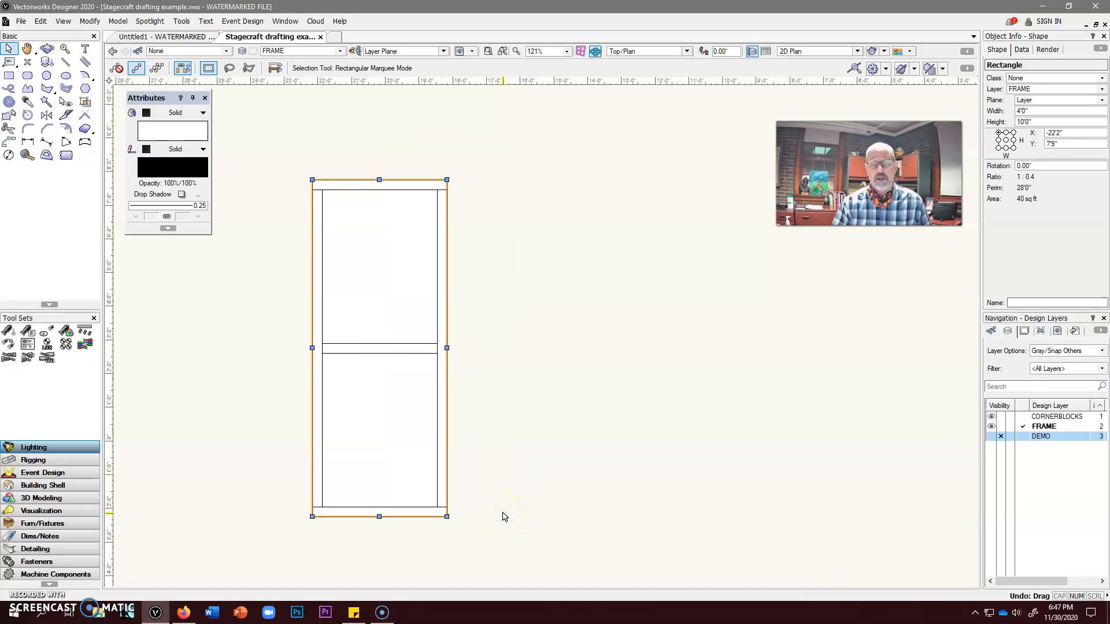
click(395, 511)
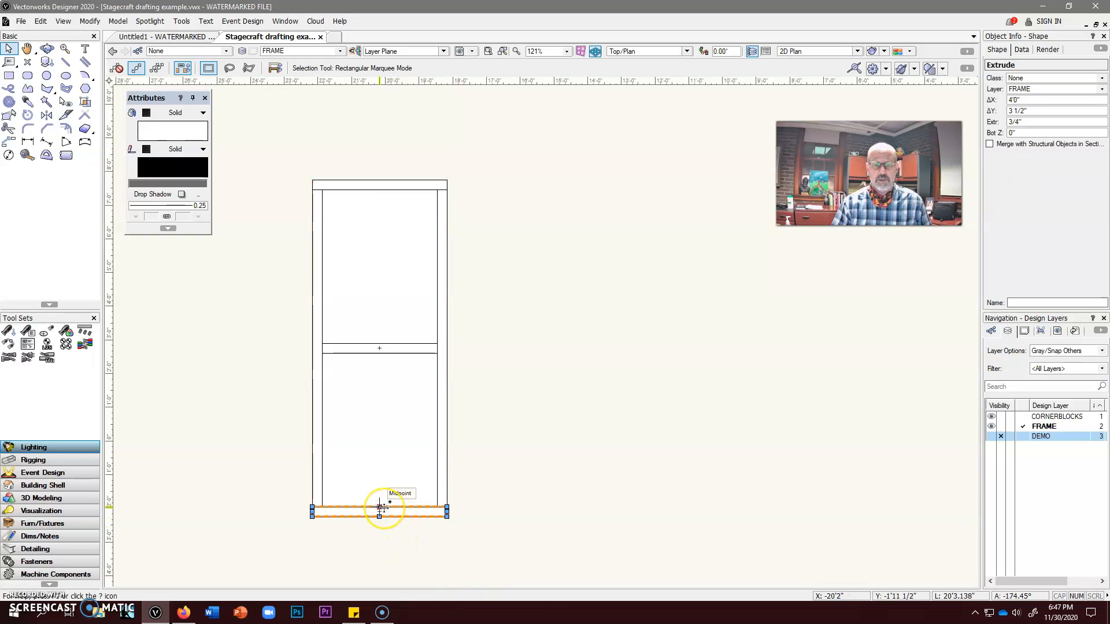
drag(380, 509, 396, 535)
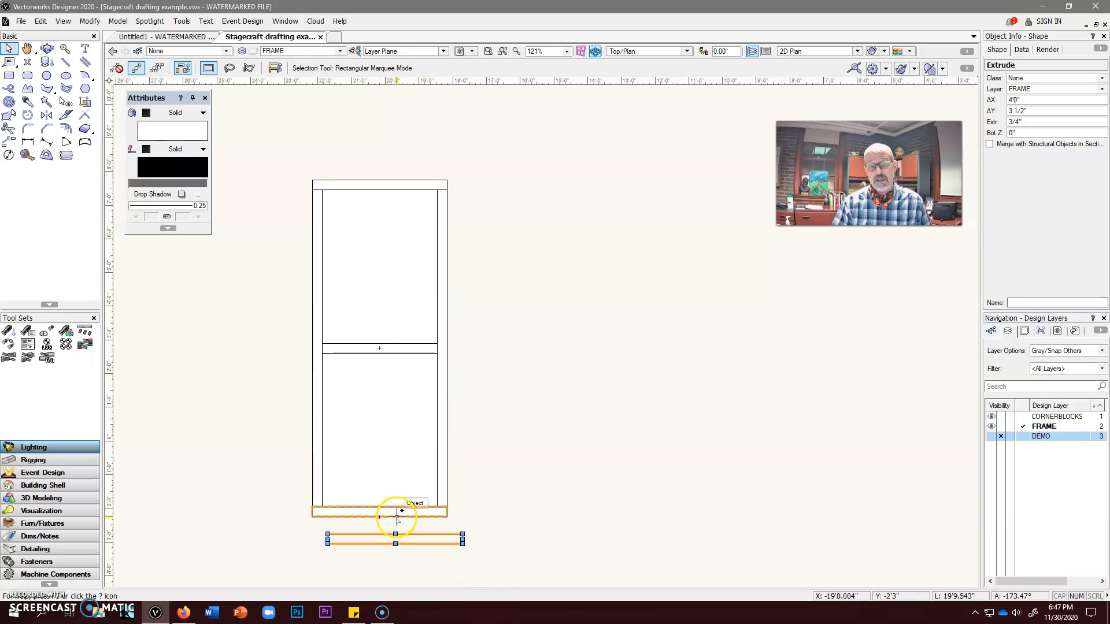
key(Delete)
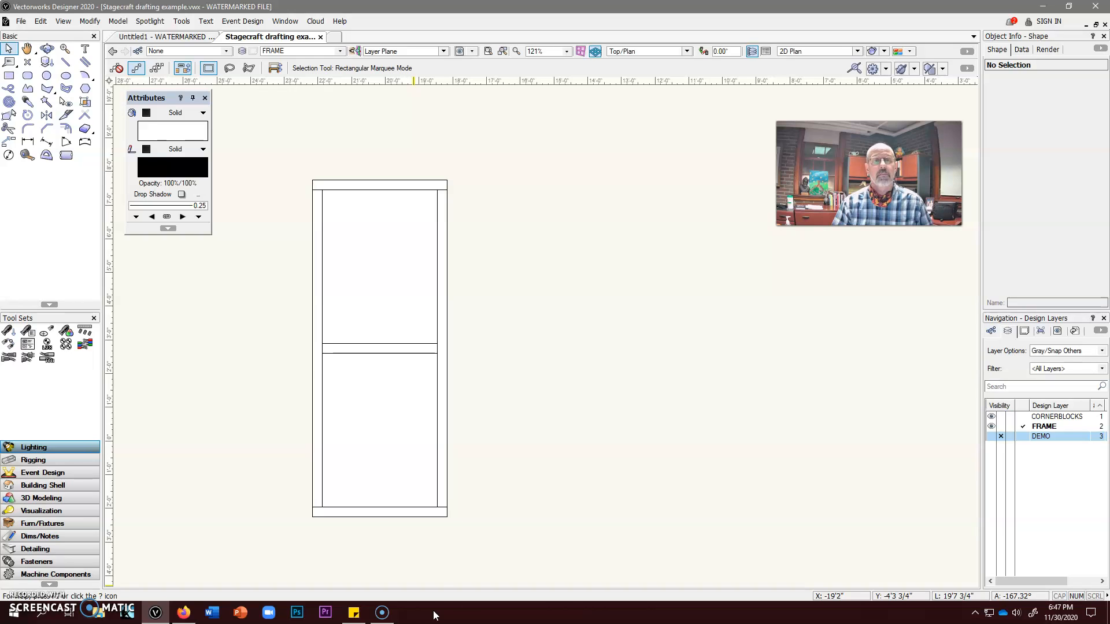
Select the frame's bottom rail and make sure Offset duplications is turned off in the editing preferences
click(391, 509)
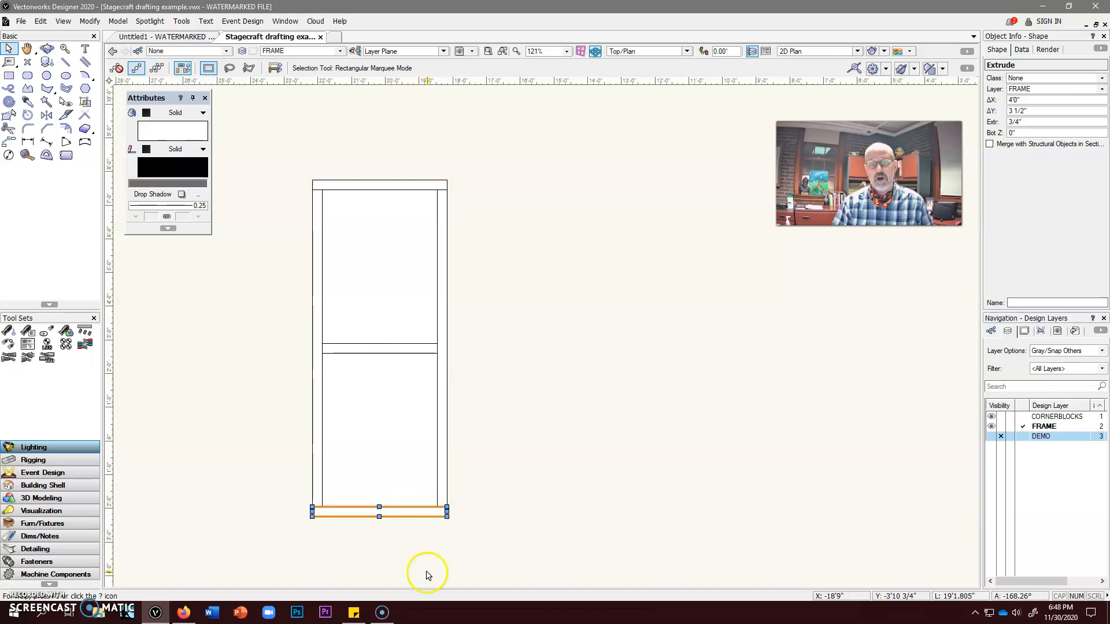
click(182, 23)
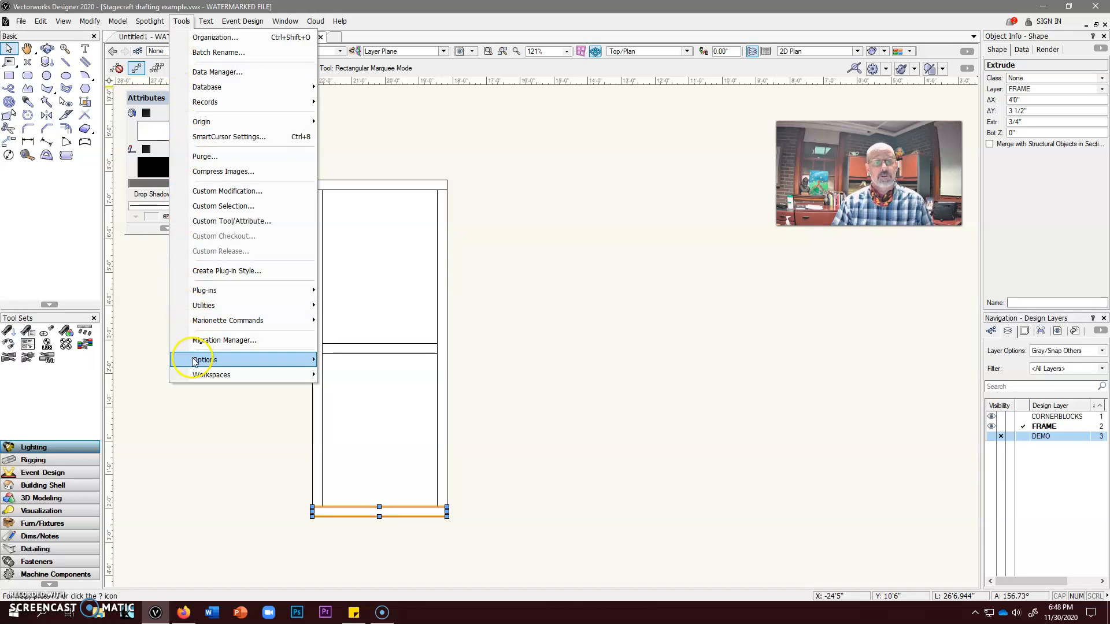
mouse_move(194, 365)
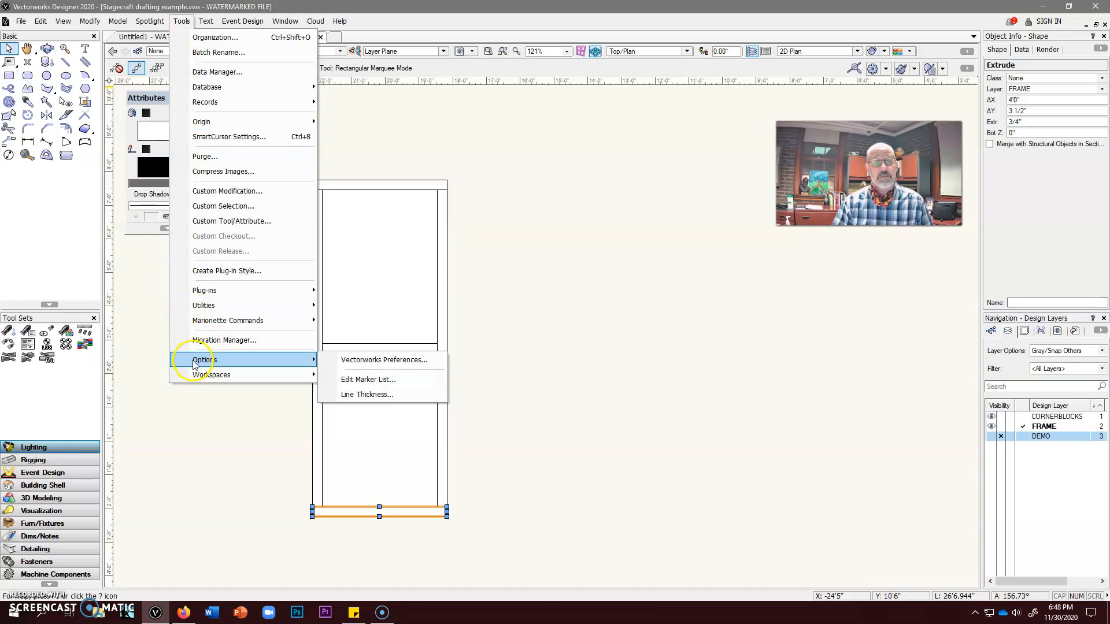
click(357, 360)
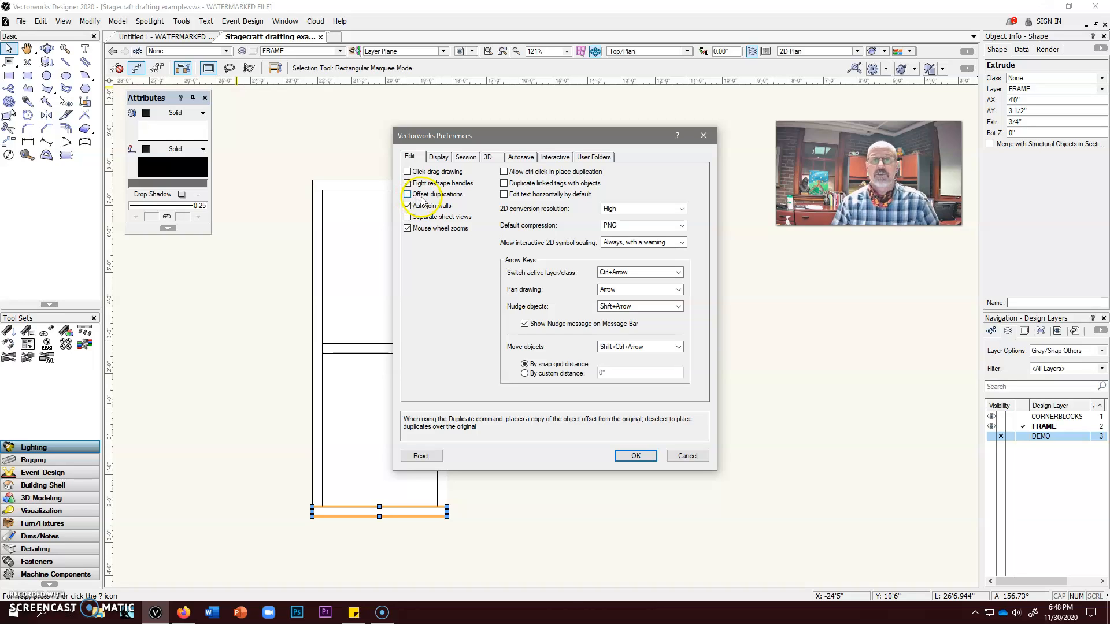
click(408, 194)
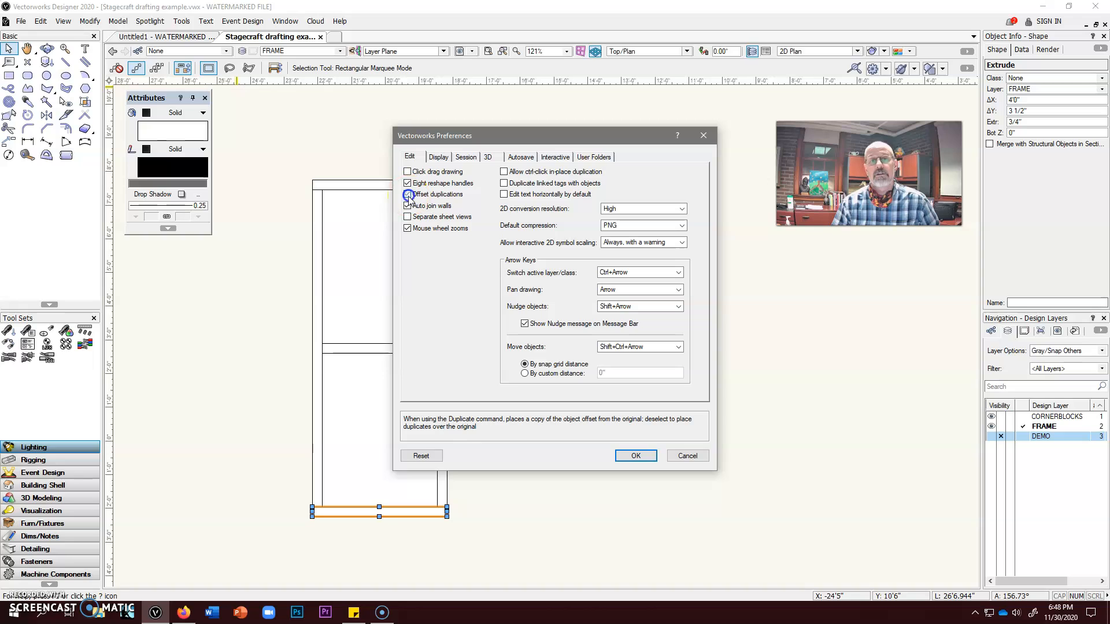
click(408, 194)
click(636, 456)
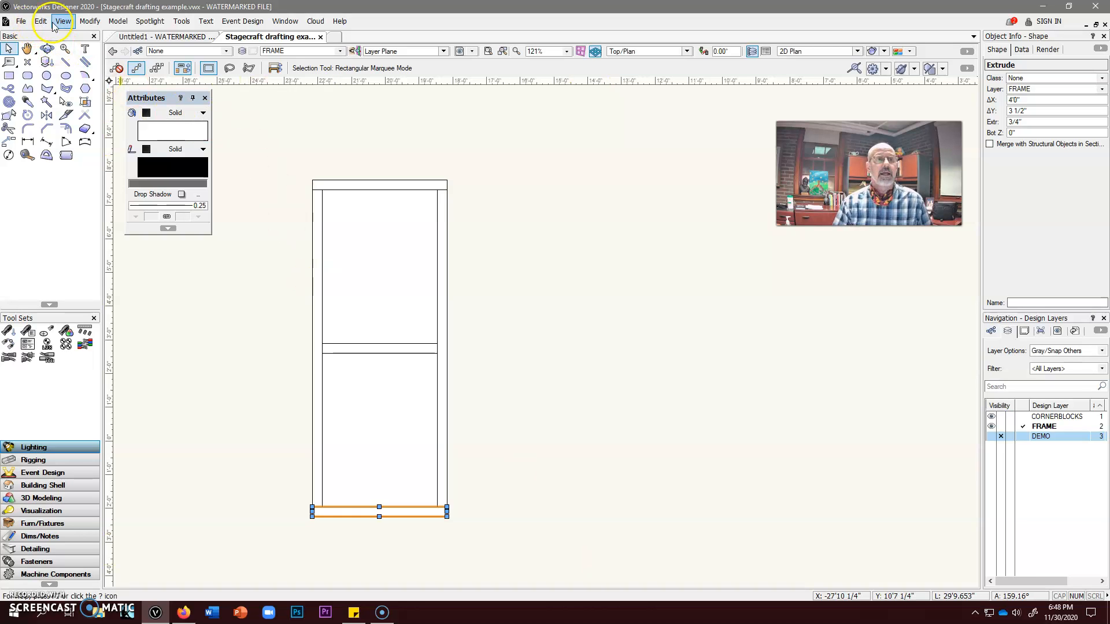
Move an in-place duplicate of the bottom rail up the frame with a Y offset of 2'
click(85, 21)
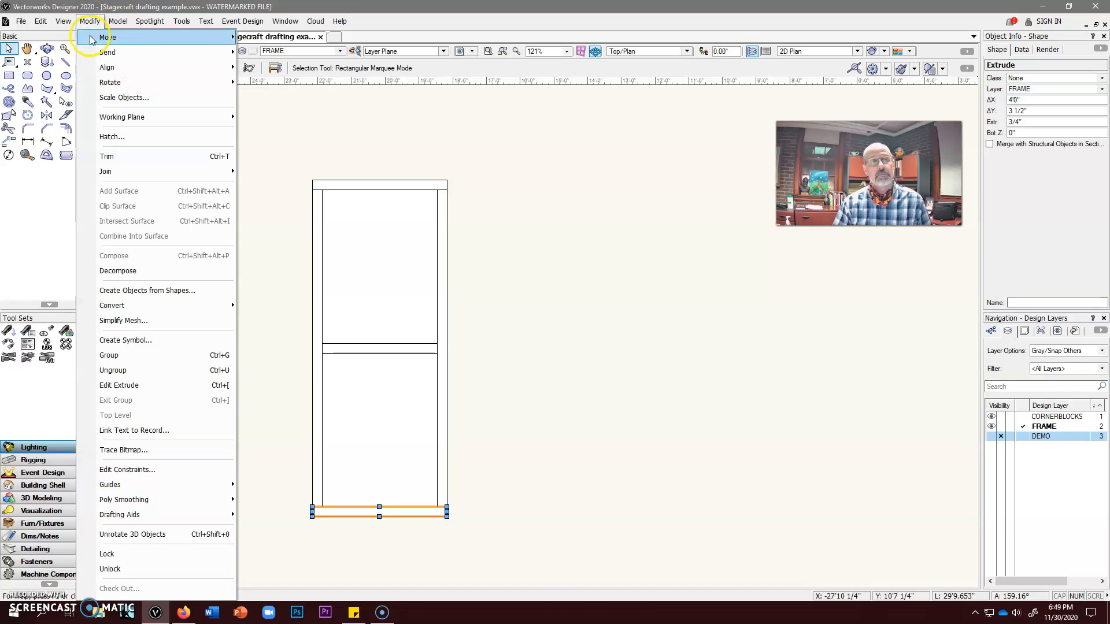
mouse_move(190, 37)
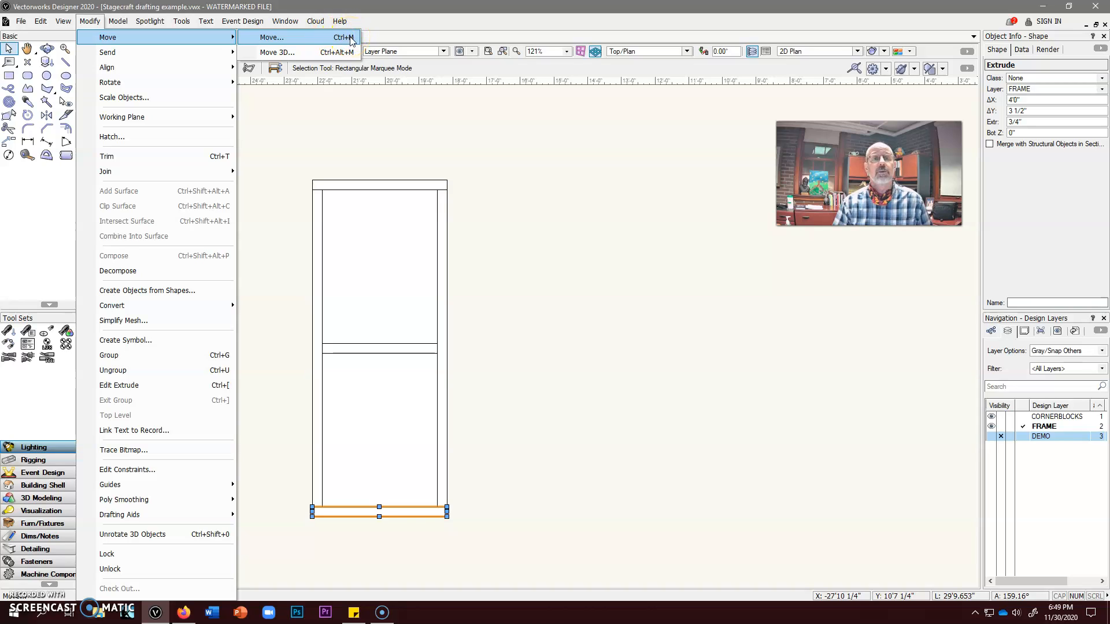
click(272, 37)
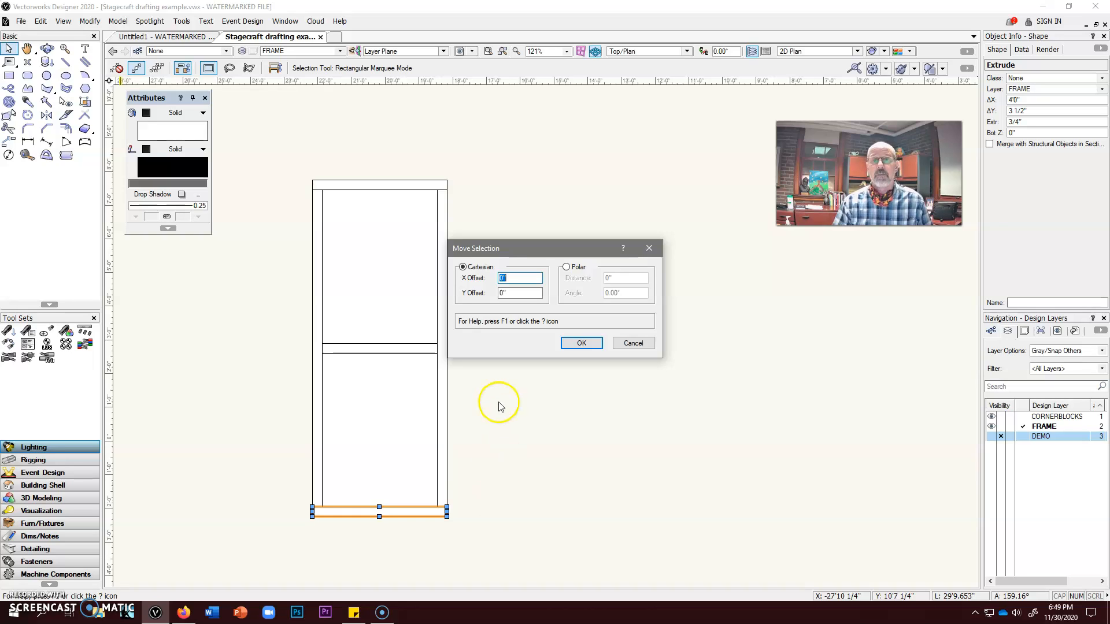
click(501, 293)
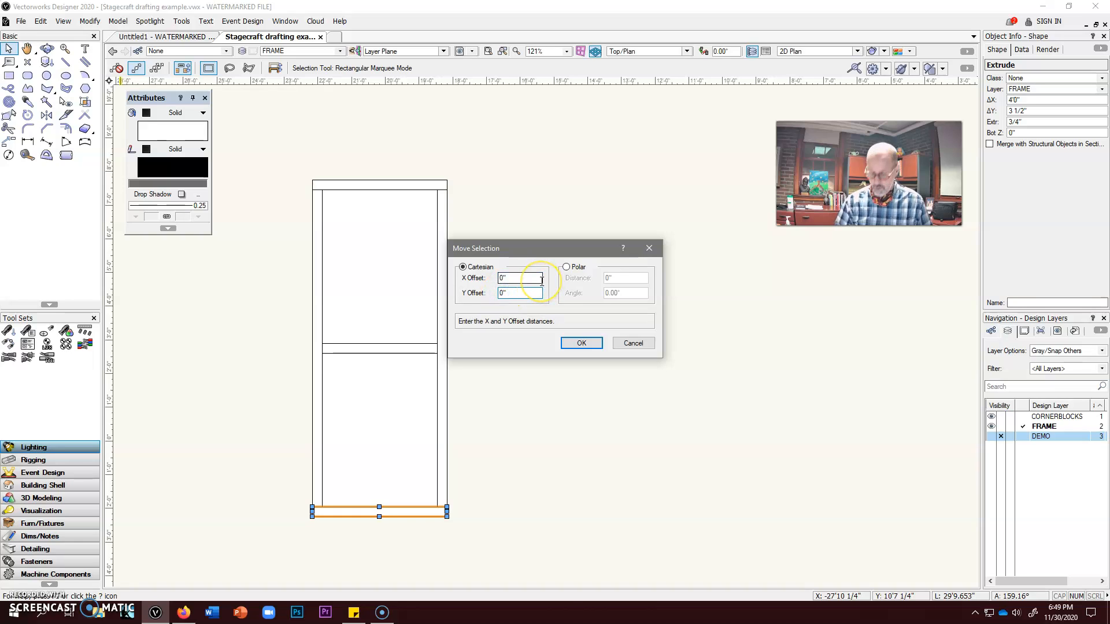
key(BackSpace)
text(2)
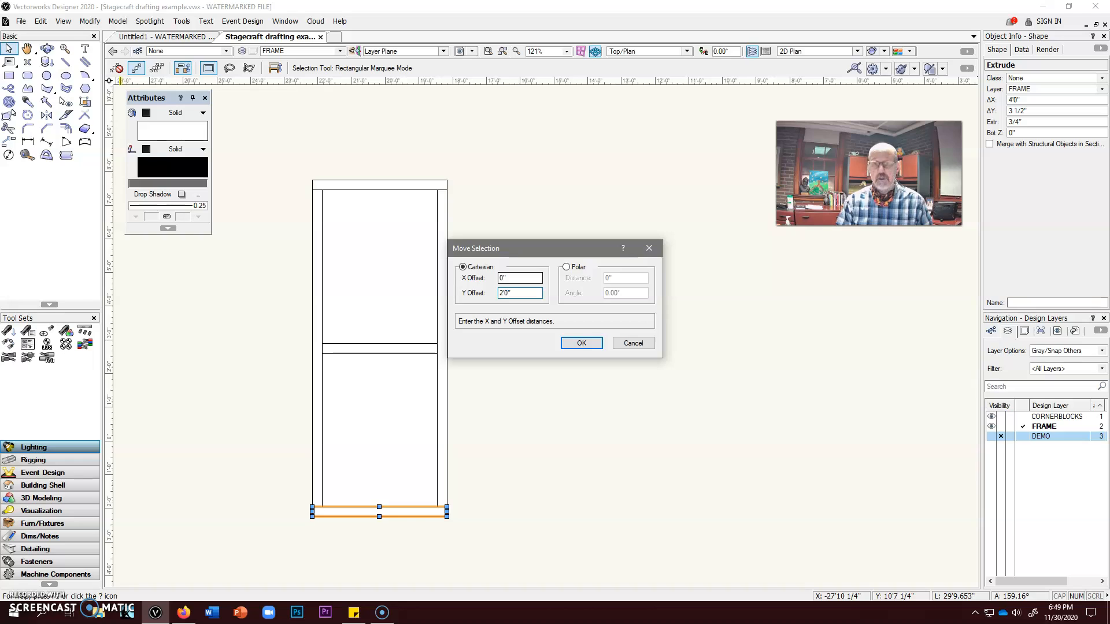
key(Return)
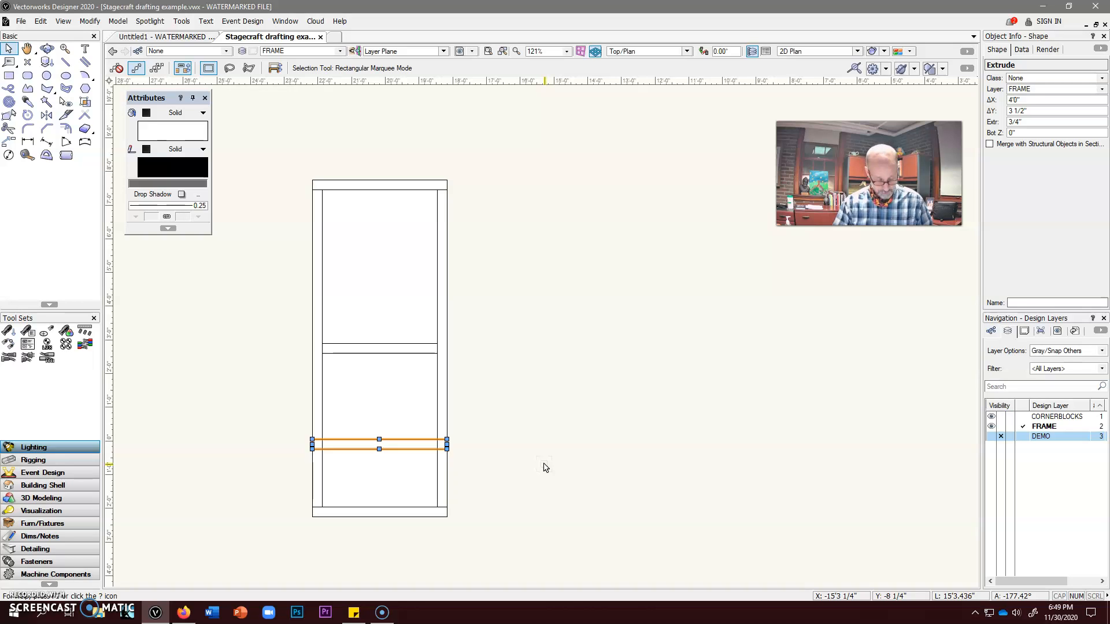
Move the duplicate rail up again with a Y offset of 6"
key(ctrl+m)
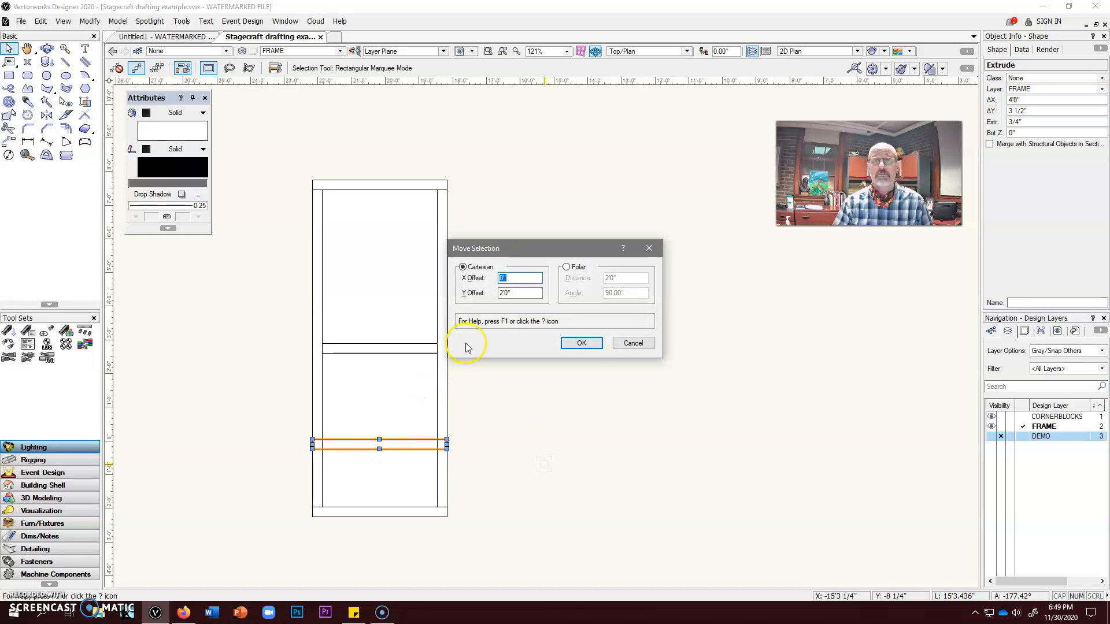
double_click(510, 292)
click(526, 293)
key(Left)
key(BackSpace)
key(BackSpace)
key(BackSpace)
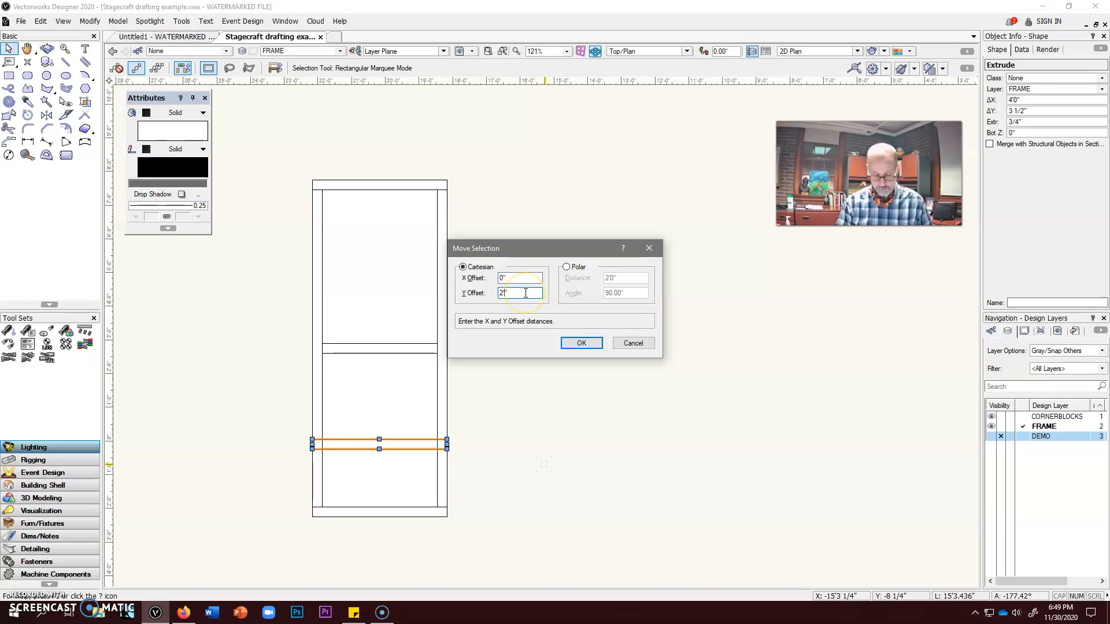
text(6)
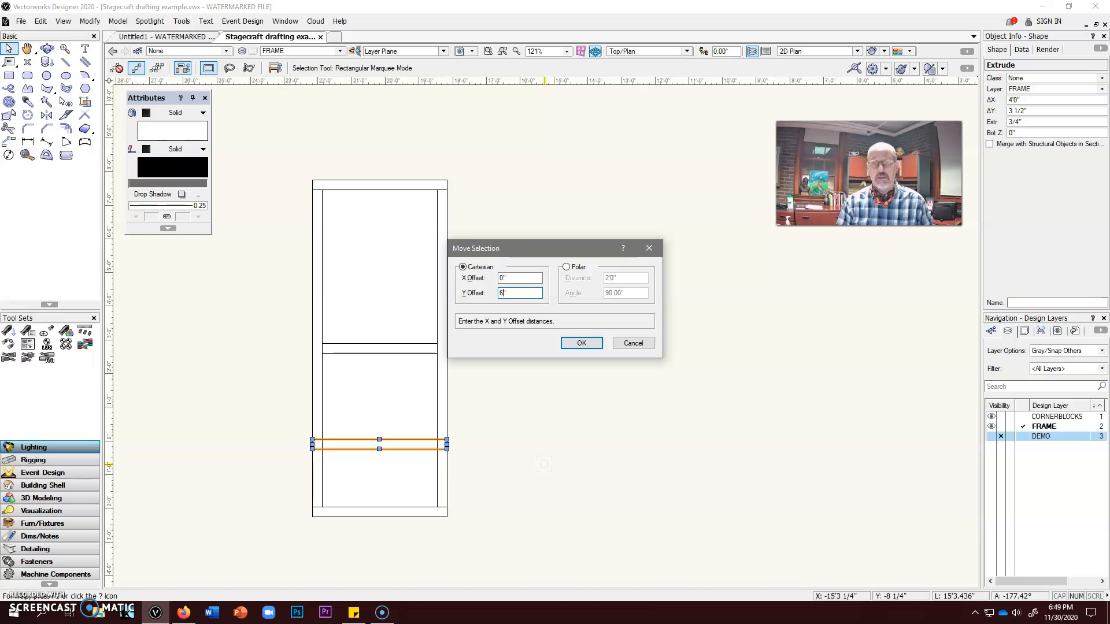
key(Return)
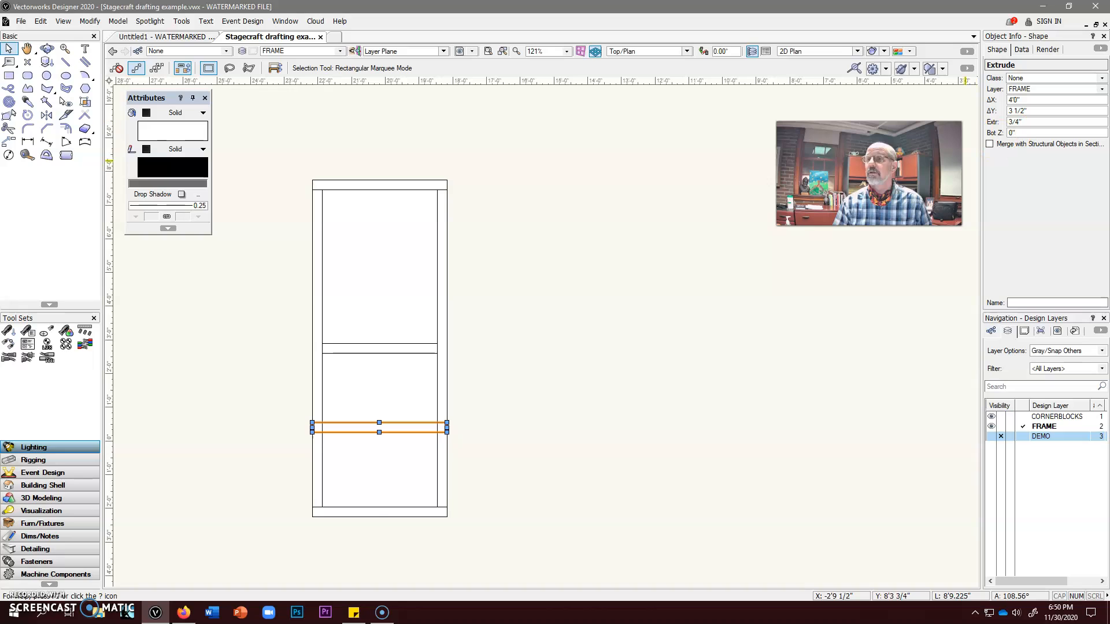
Subtract the left stile from the duplicate rail, retaining the subtracting object, and accept the document backup
shift+click(322, 409)
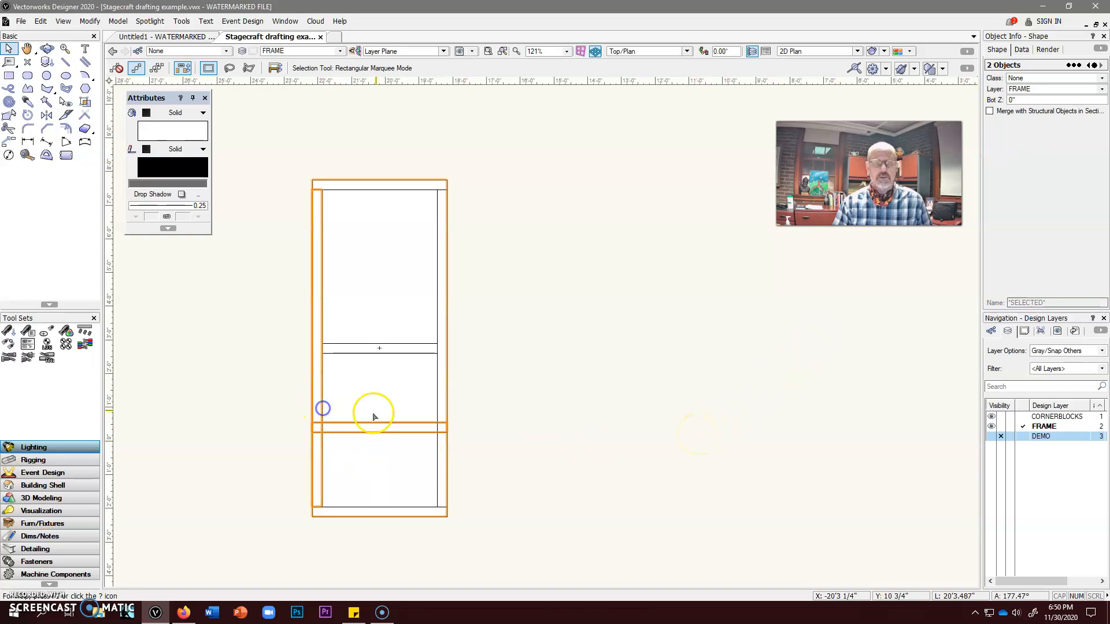
click(118, 21)
click(134, 50)
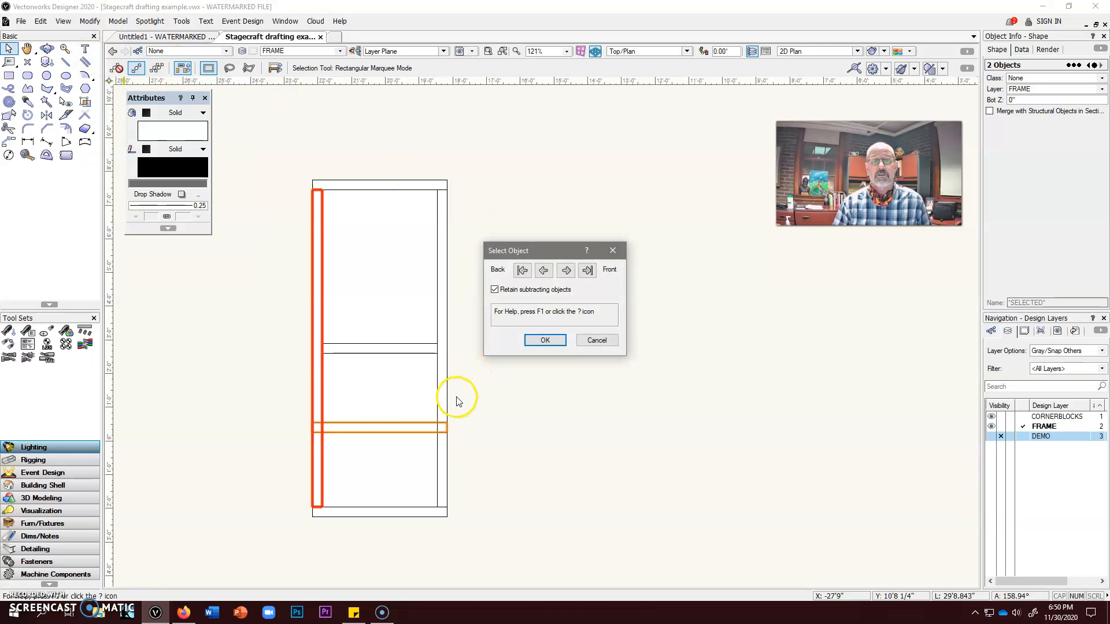
click(566, 270)
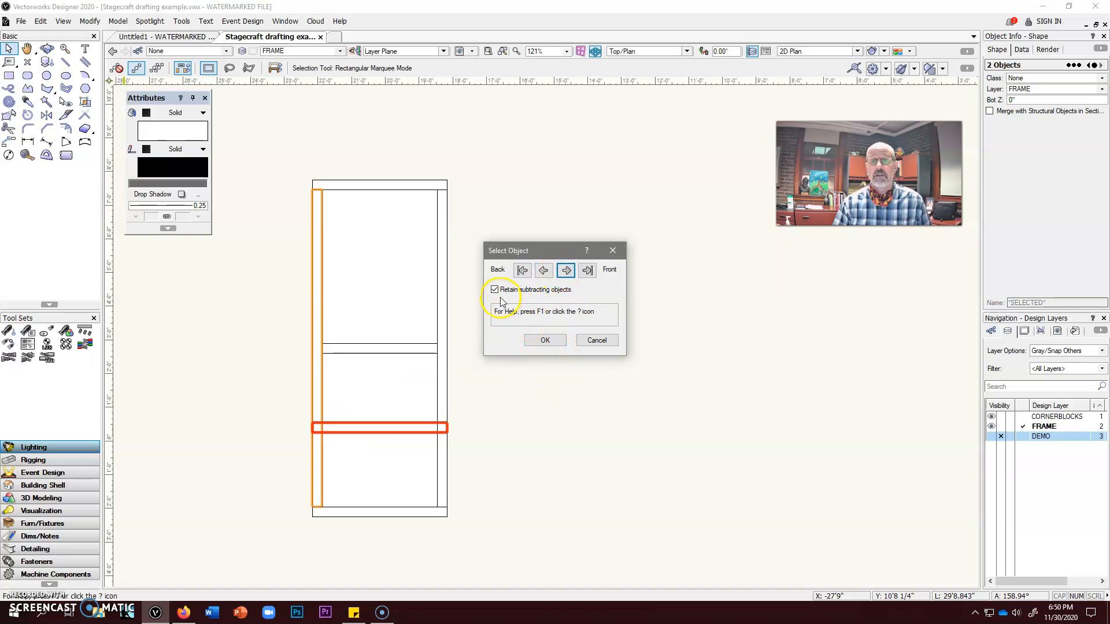
click(545, 340)
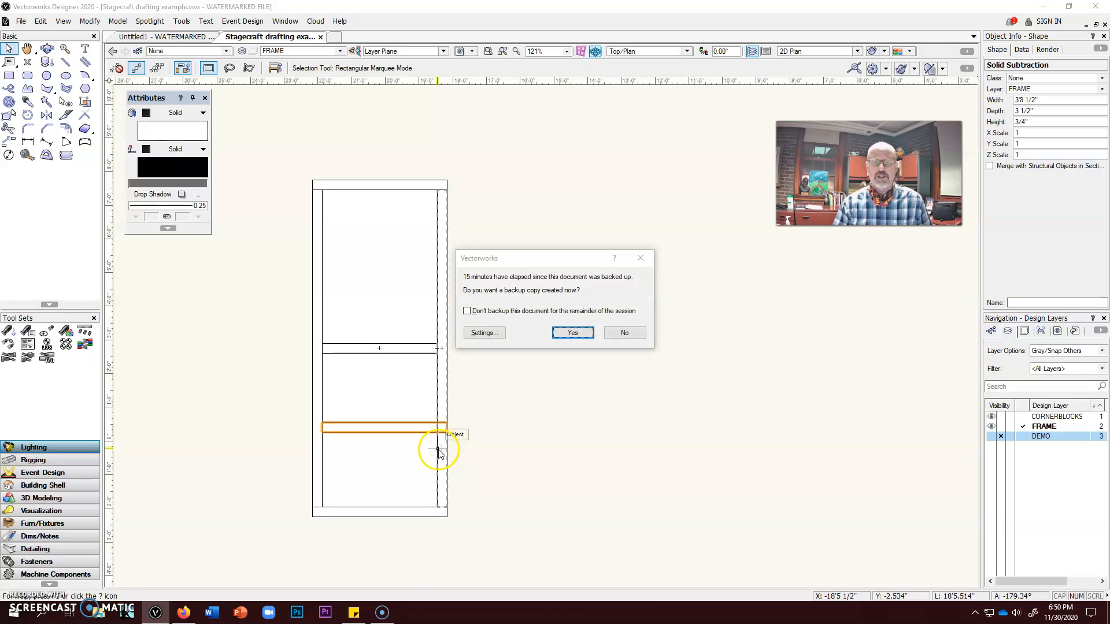
click(578, 332)
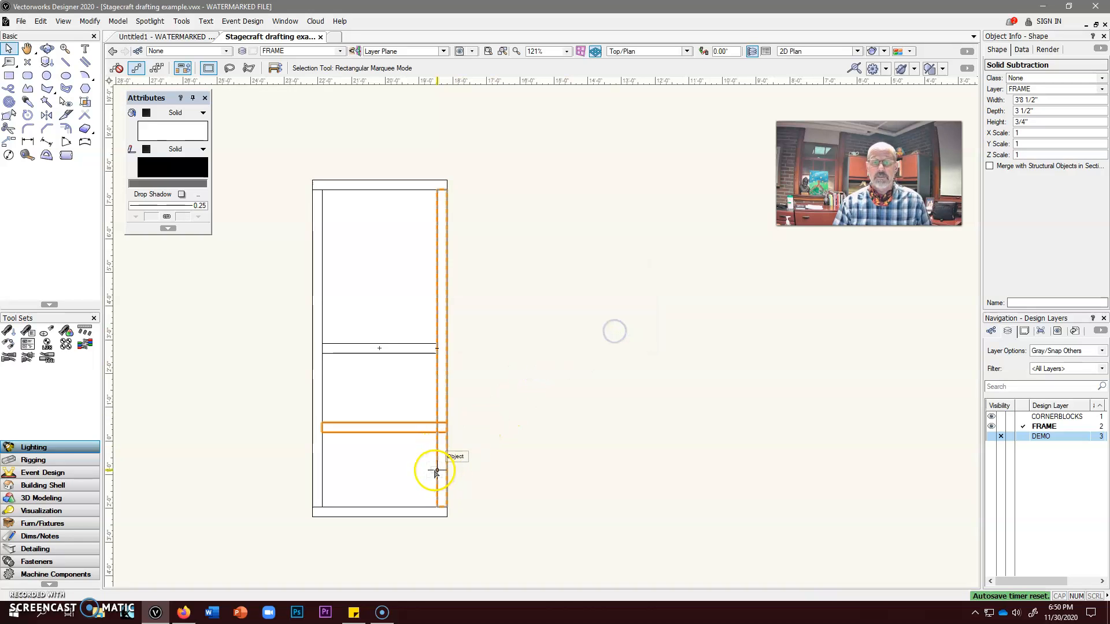
Subtract the right stile from the duplicate rail, retaining the subtracting object, so the rail fits between the stiles
shift+click(436, 473)
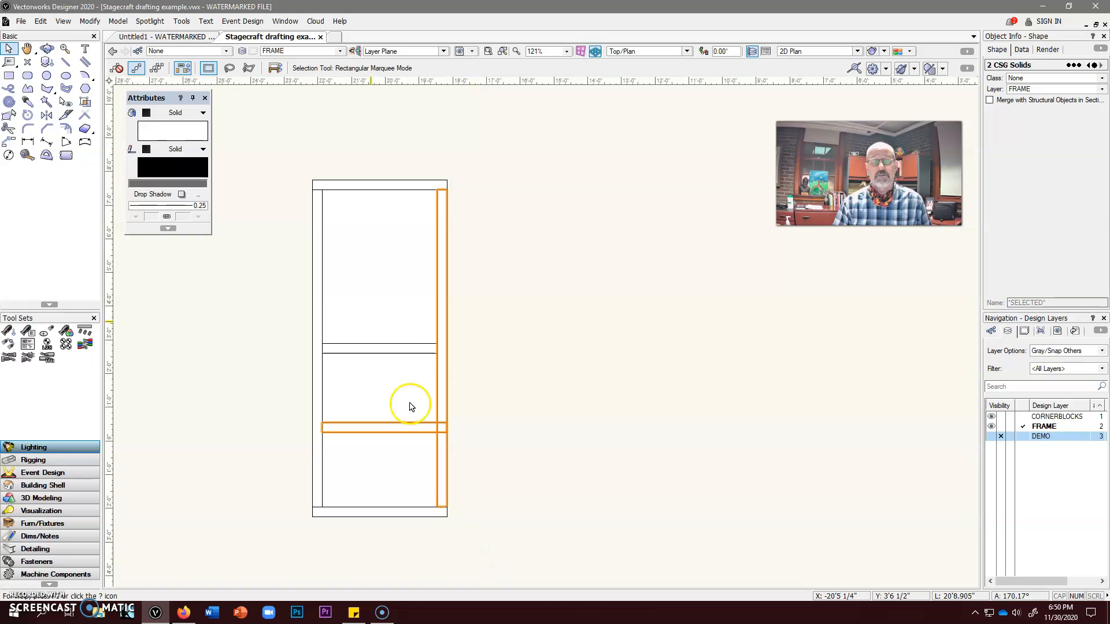
click(124, 21)
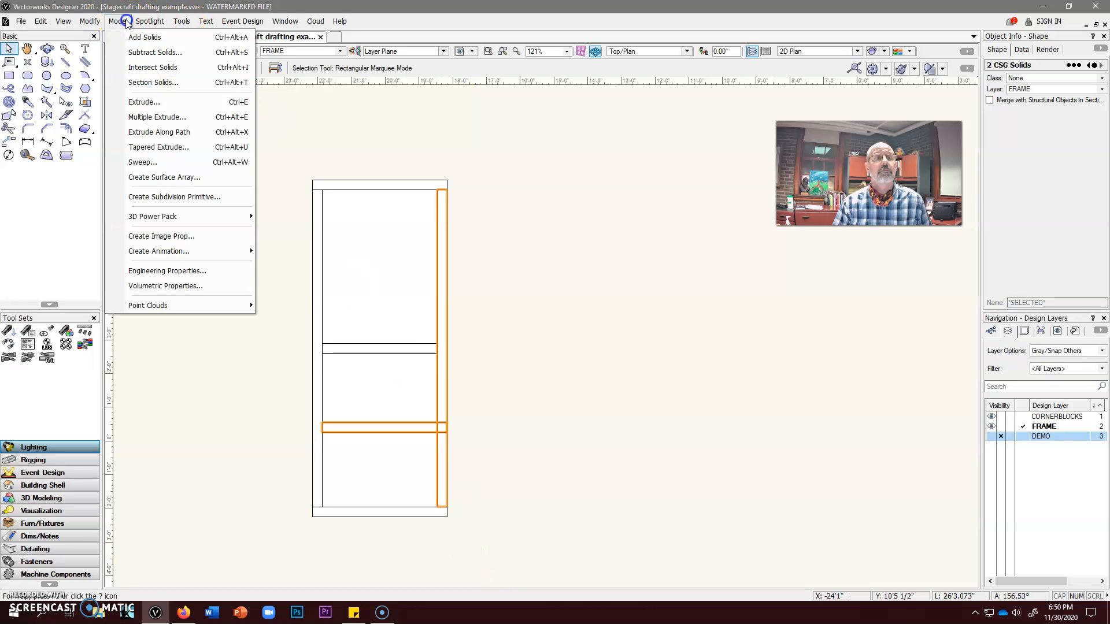
click(139, 52)
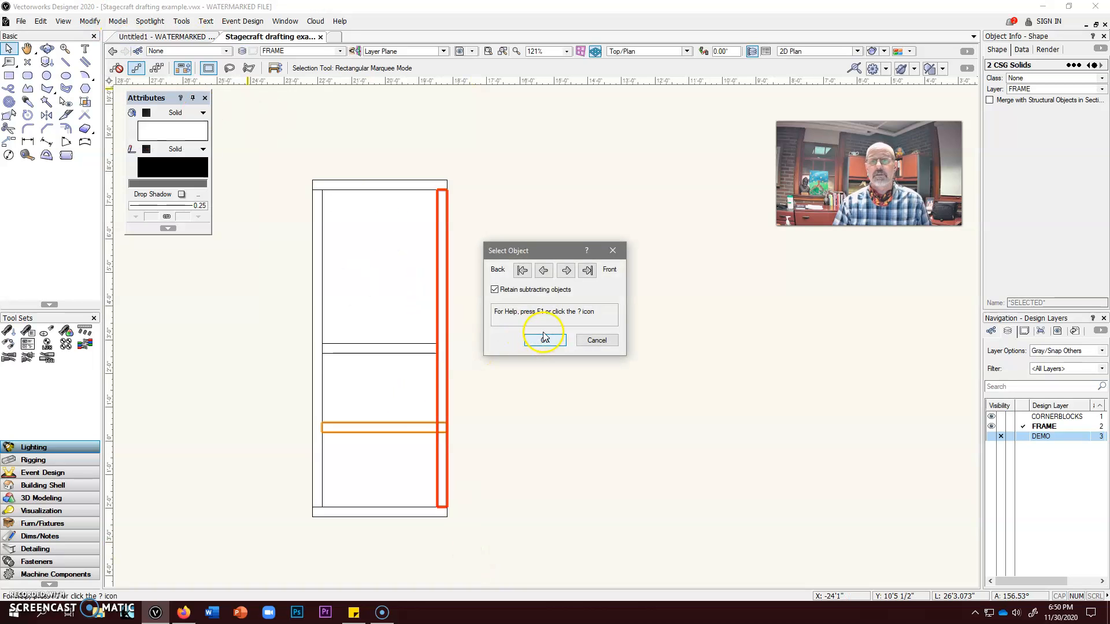
click(566, 270)
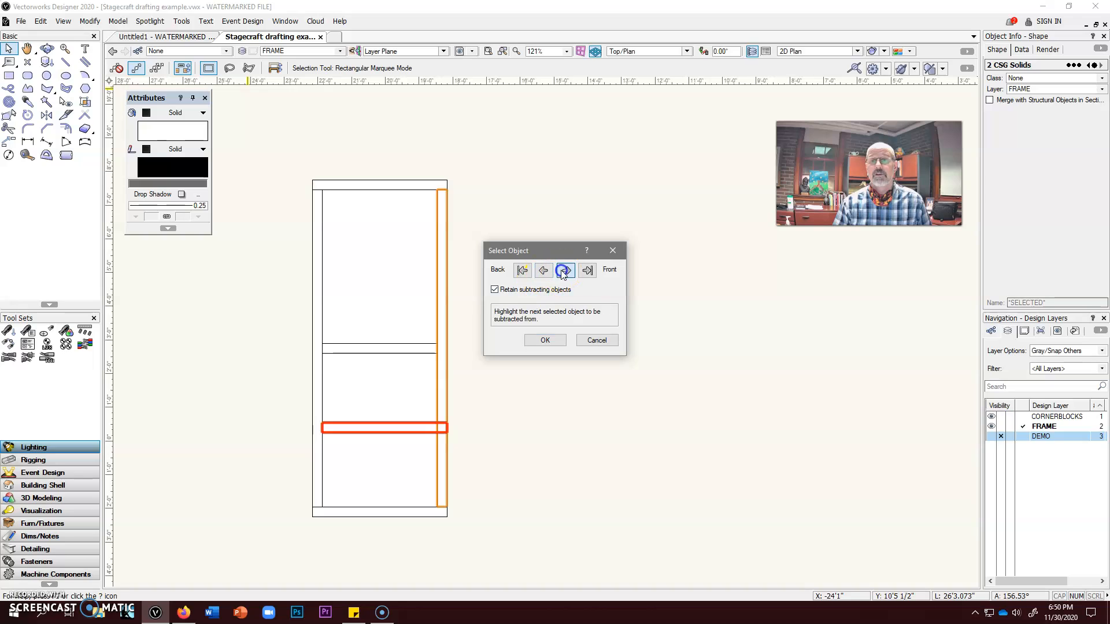
click(545, 341)
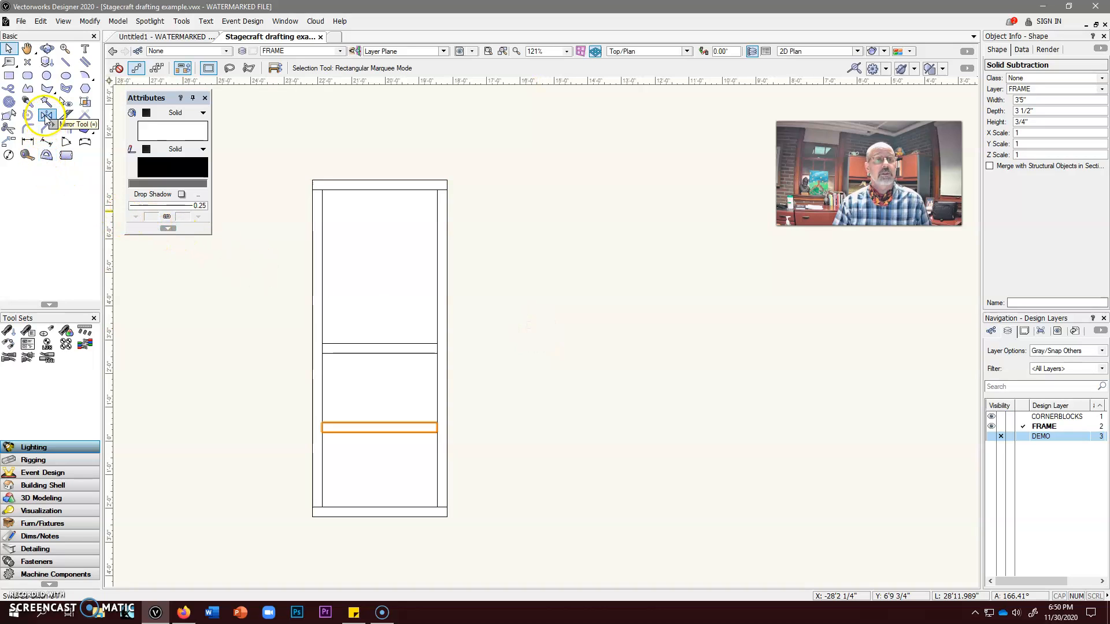
Mirror a duplicate of the trimmed lower toggle rail about the middle toggle's horizontal centerline to make the upper toggle
click(46, 116)
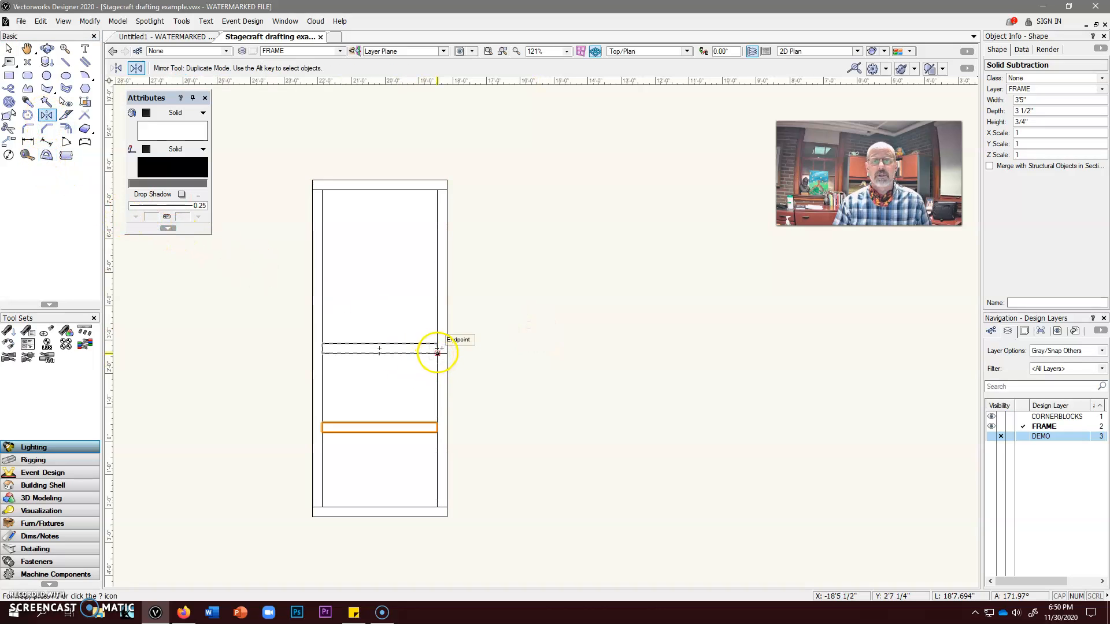
click(436, 349)
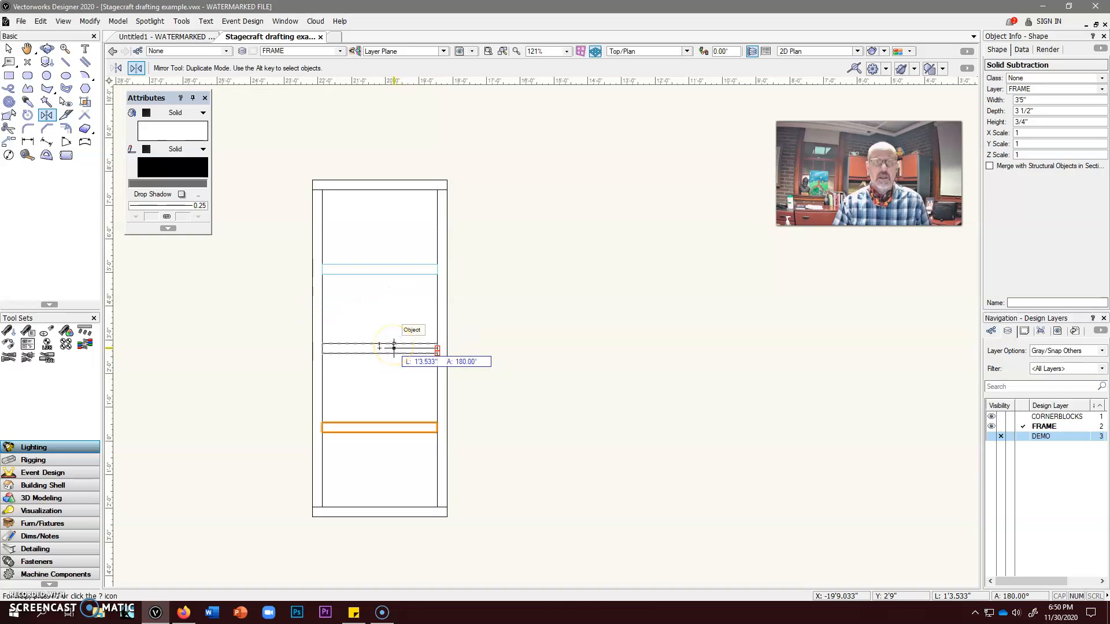
click(393, 346)
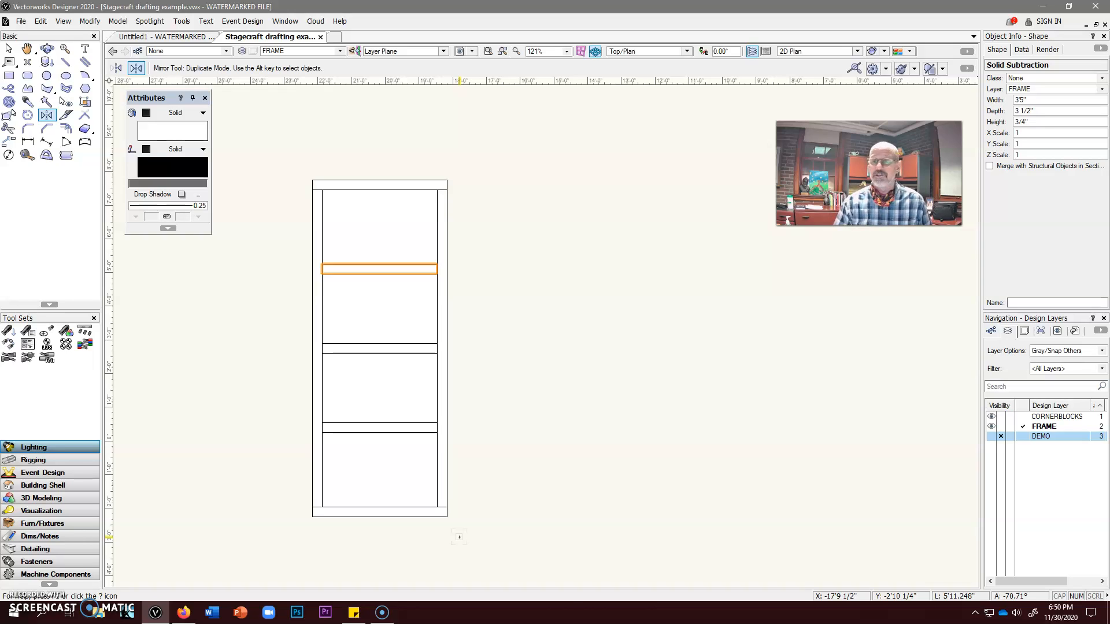
click(448, 539)
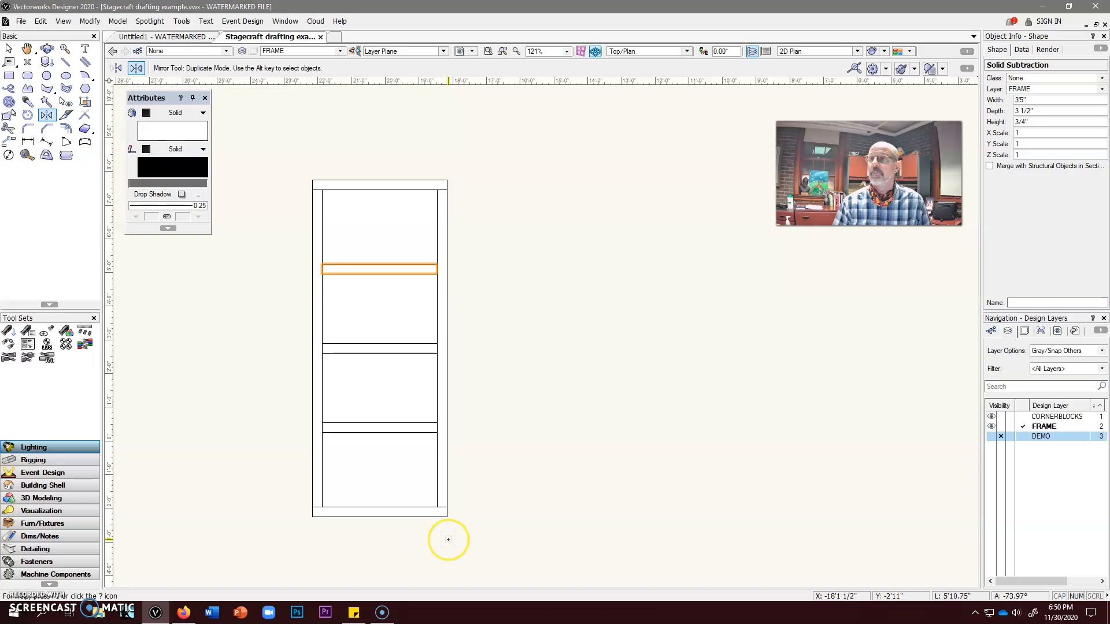